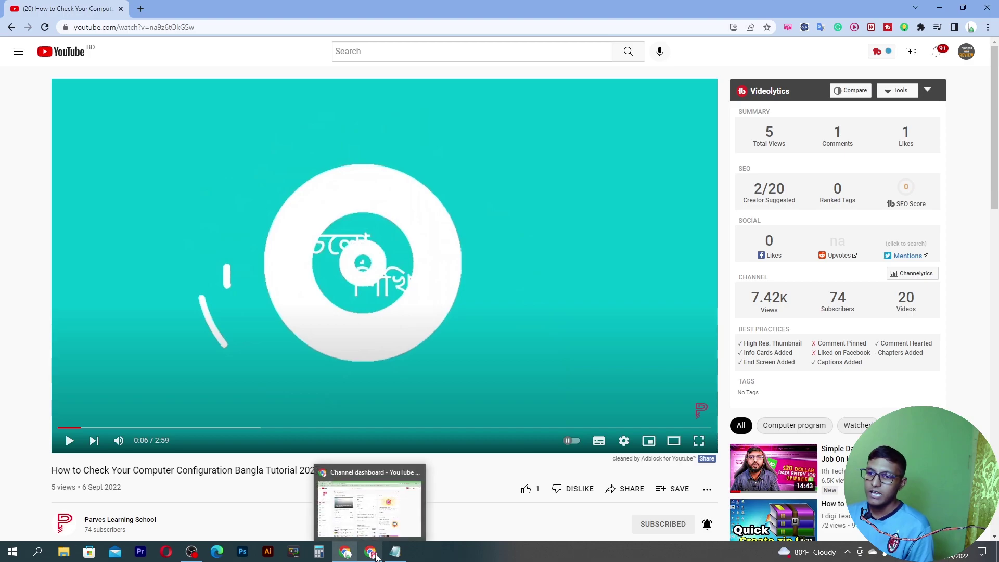
Open the details editor for 'How to Check Your Computer Configuration Bangla Tutorial 2022' from Content.
click(375, 516)
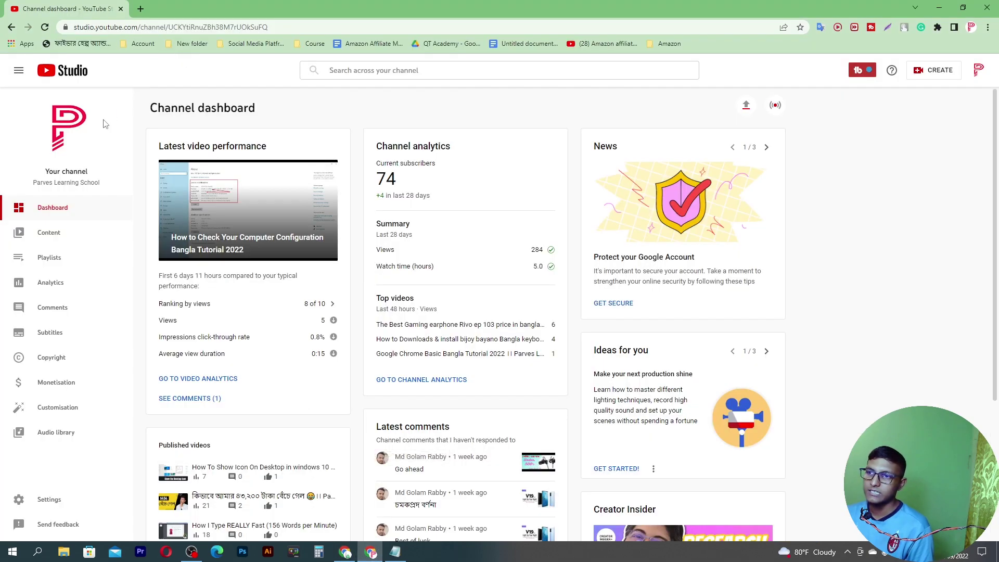
click(56, 243)
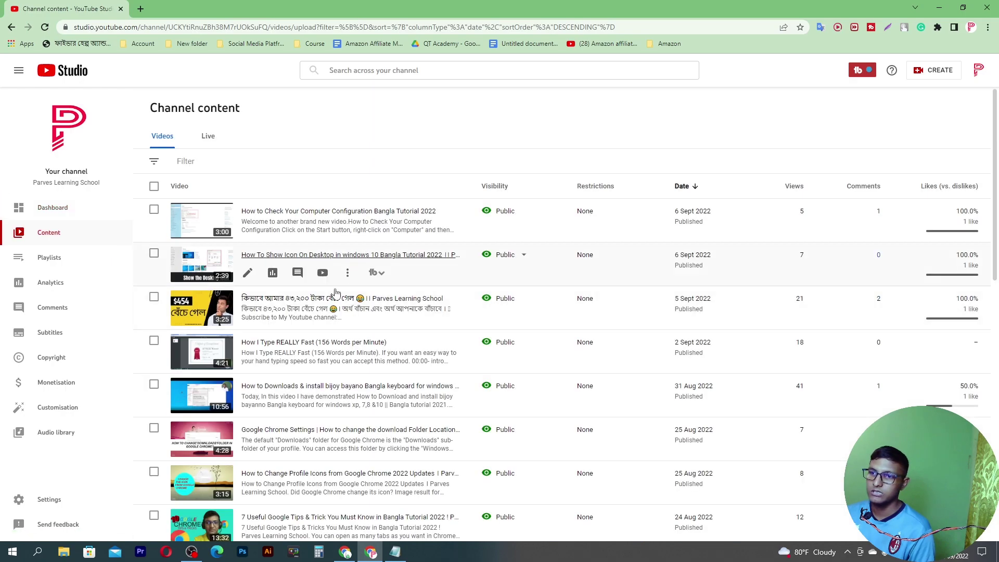
click(254, 224)
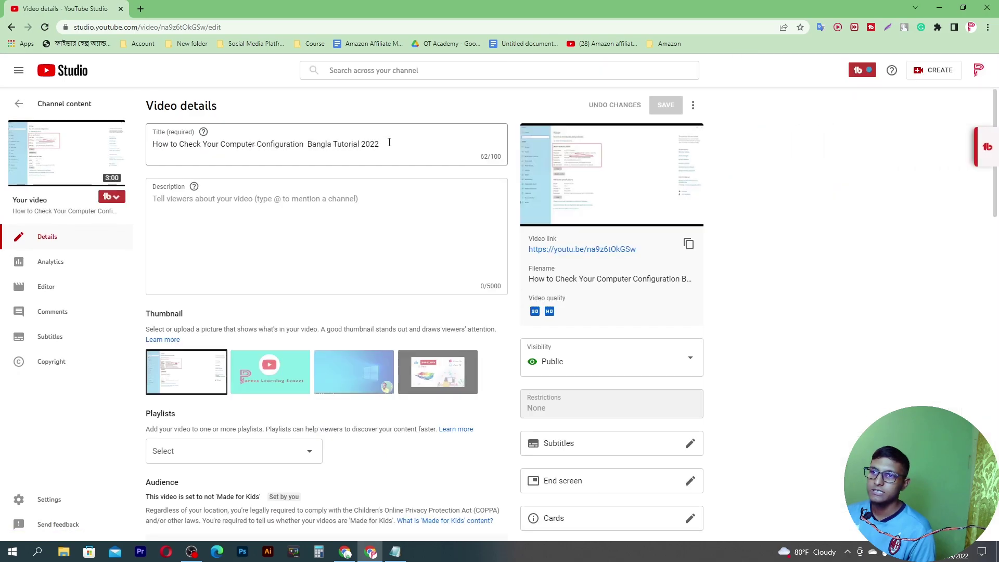
Copy the video title into the empty description and save the details.
click(385, 143)
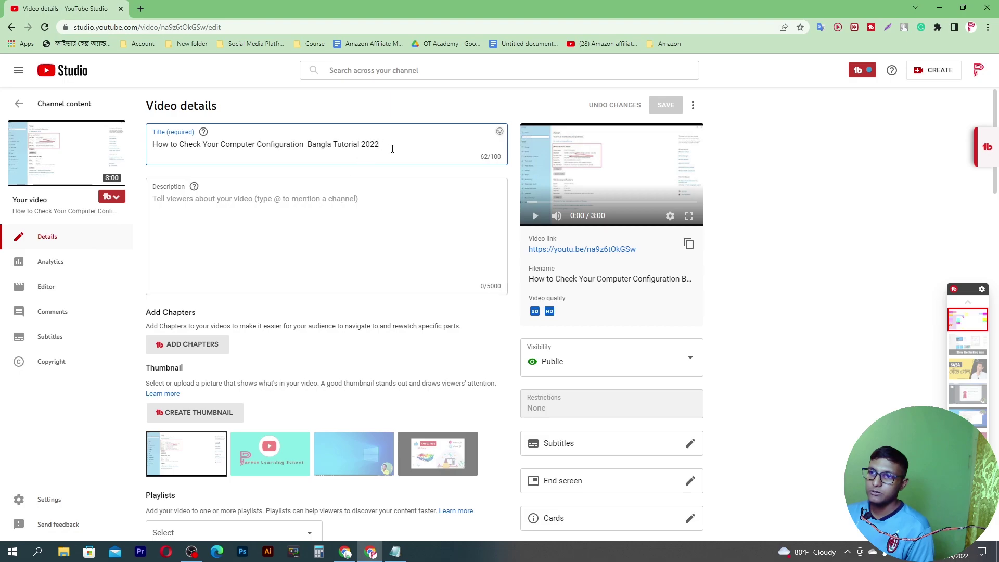
drag(390, 144, 139, 147)
key(ctrl+c)
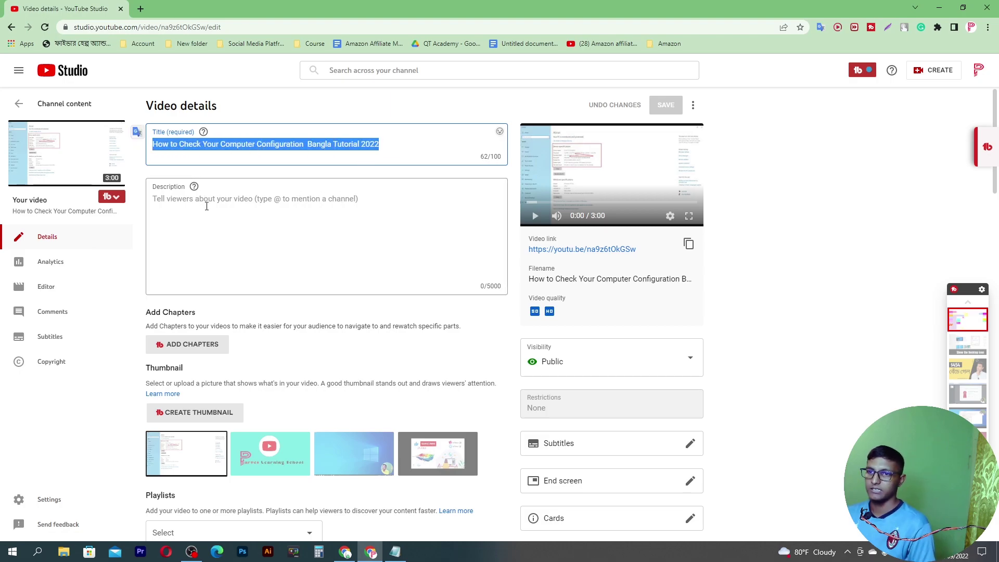
click(174, 200)
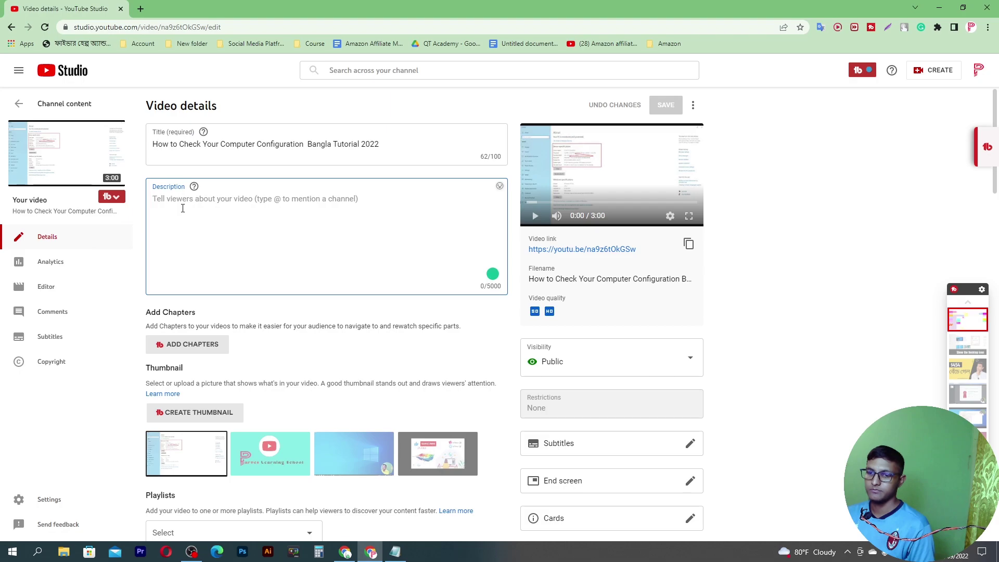
key(ctrl+v)
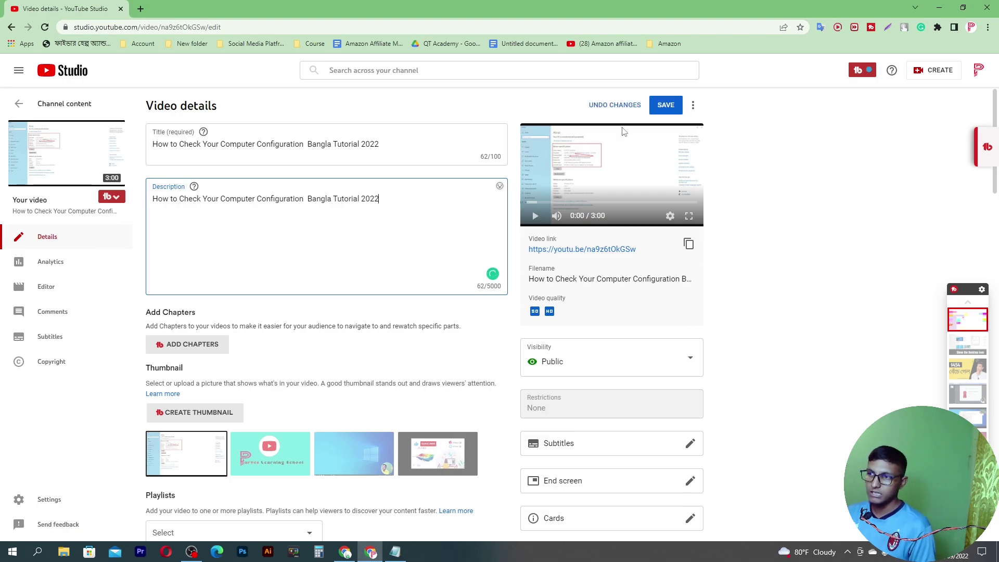
click(667, 106)
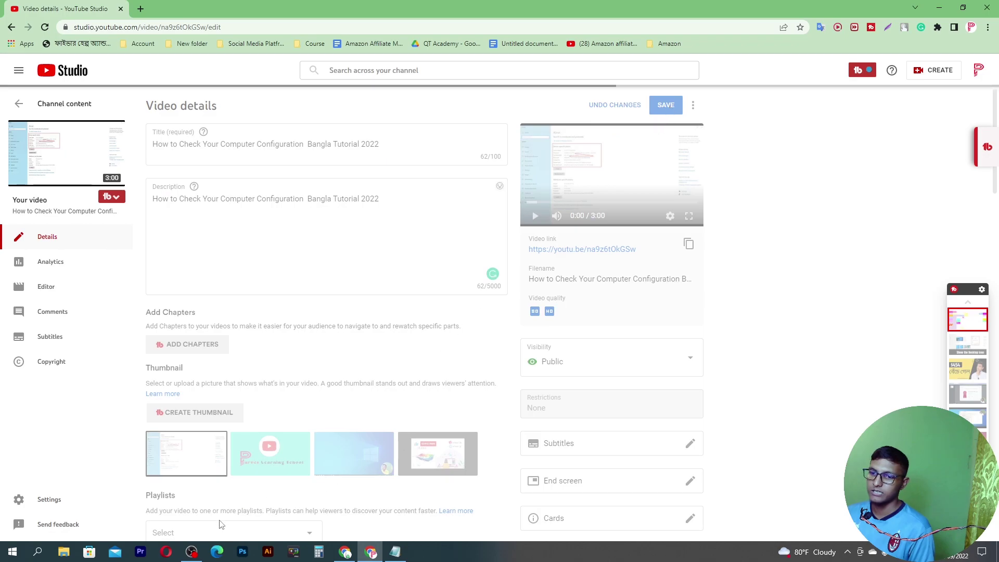
Reload the watch page and pause the player to see the SEO score rise to 20.
click(345, 551)
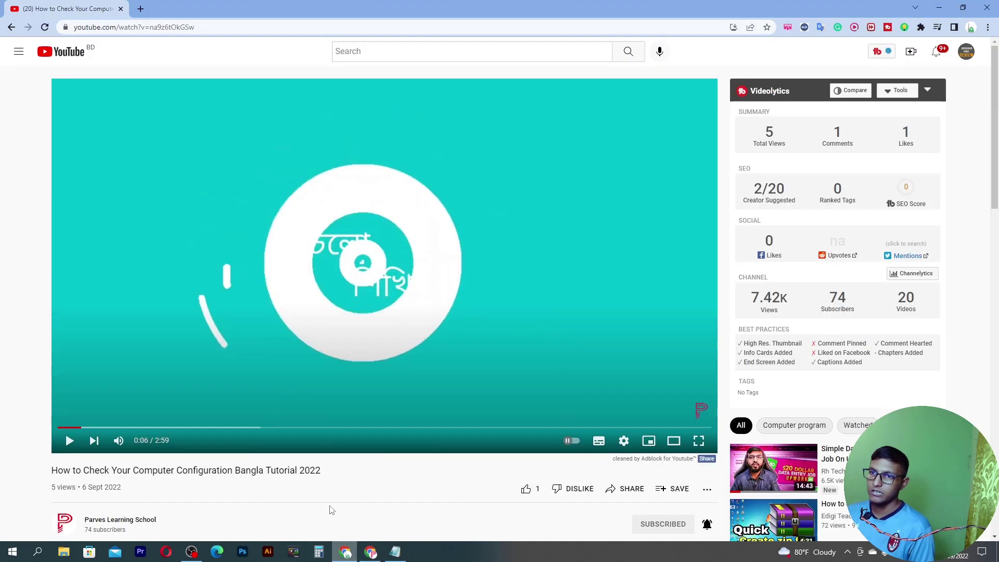
click(46, 26)
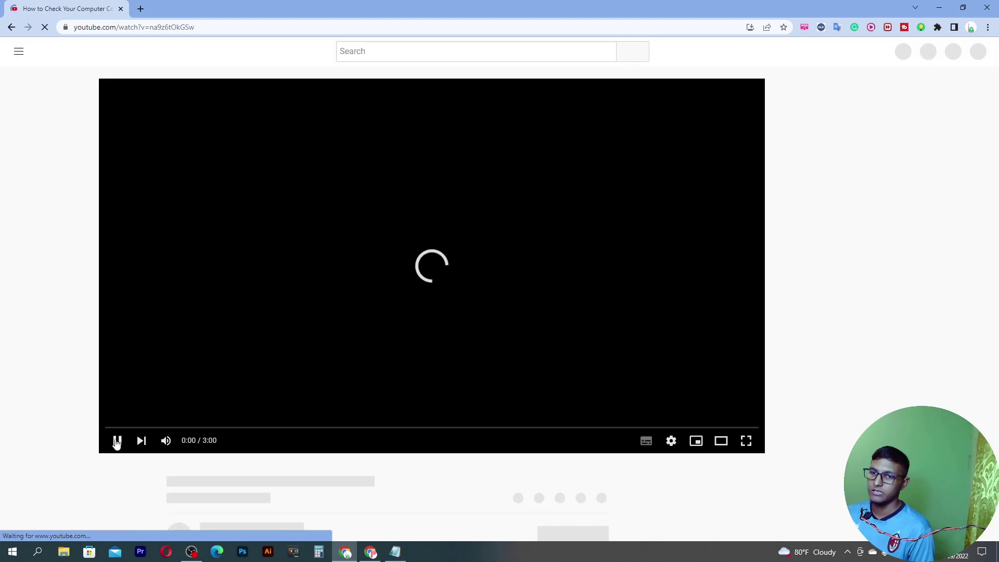
click(116, 442)
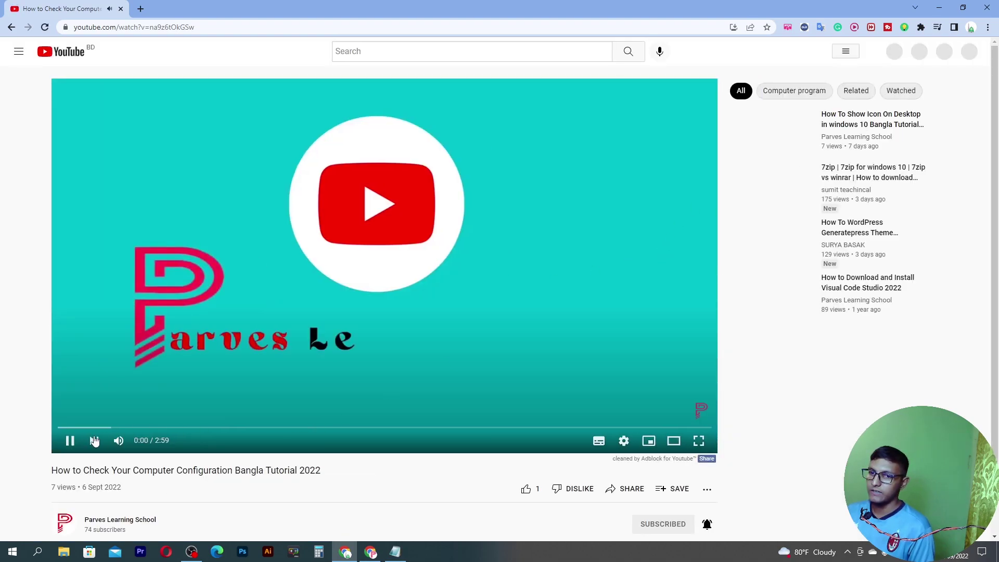
click(69, 441)
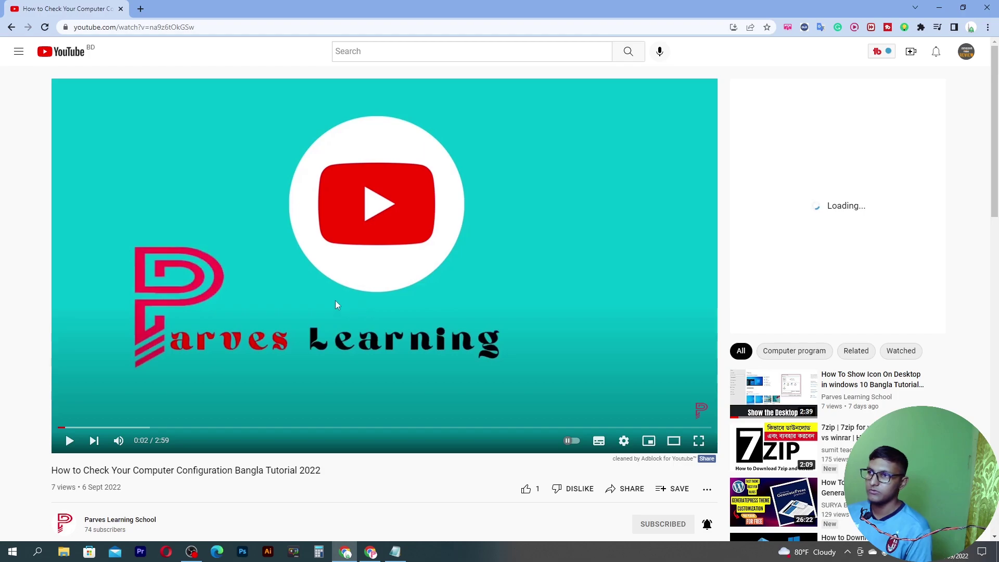
click(335, 305)
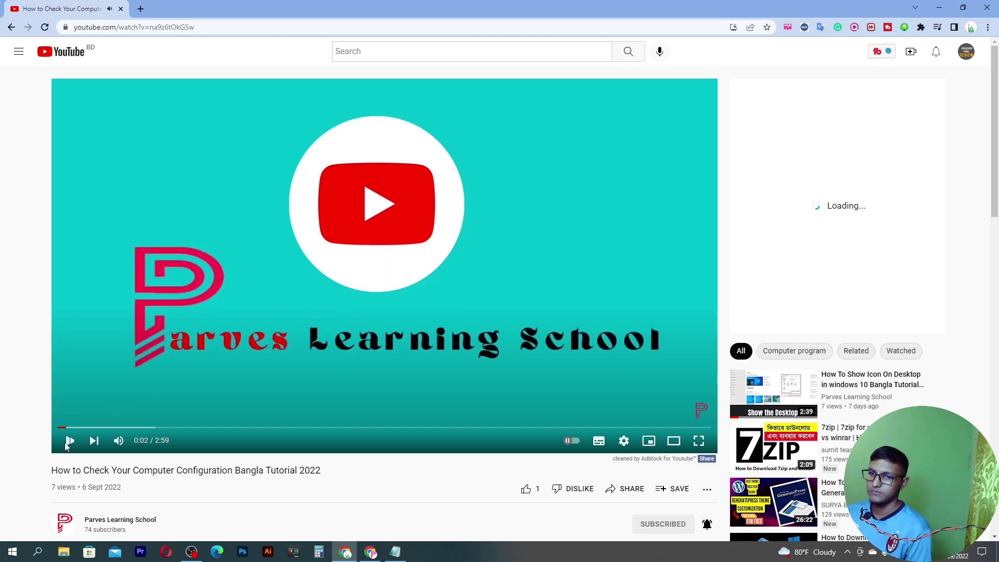
click(69, 443)
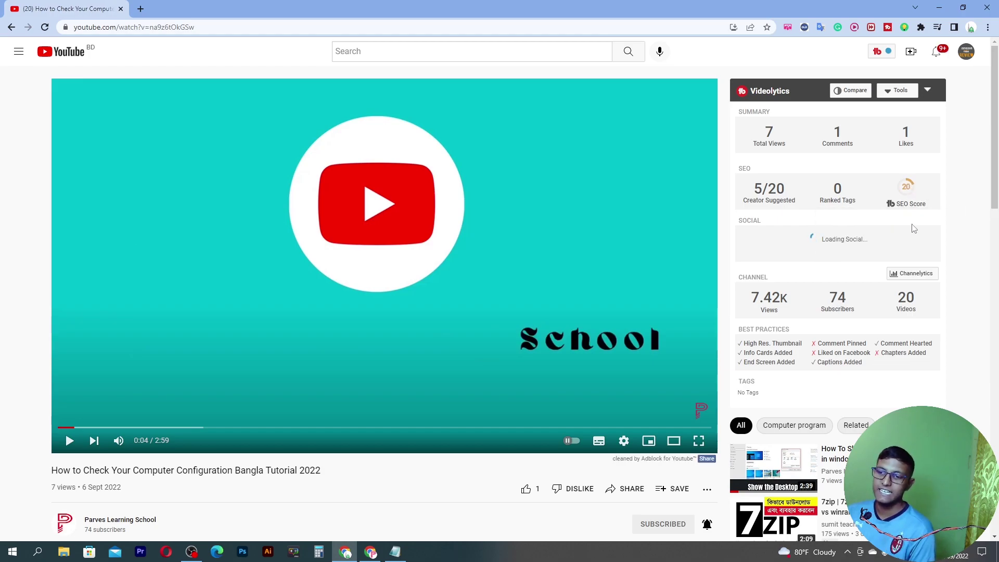
click(370, 552)
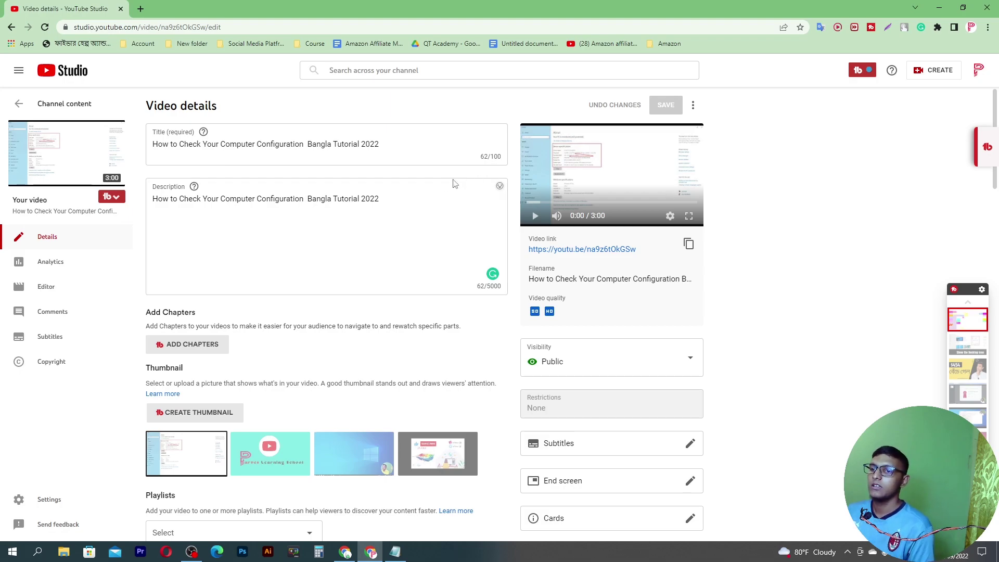
Cut the welcome paragraph, social links and channel info from Notepad, keeping only the keyword line.
click(395, 552)
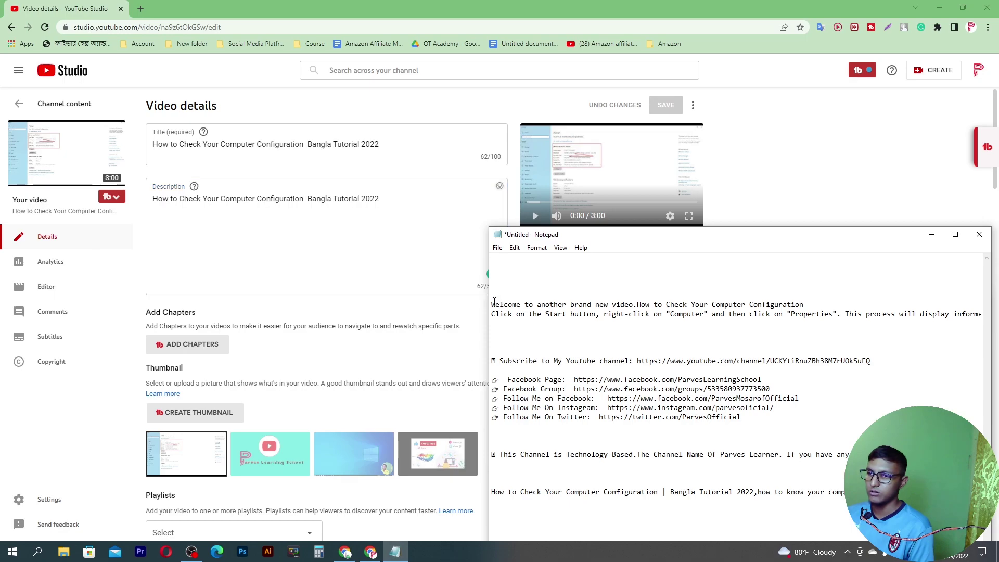
drag(493, 304, 684, 556)
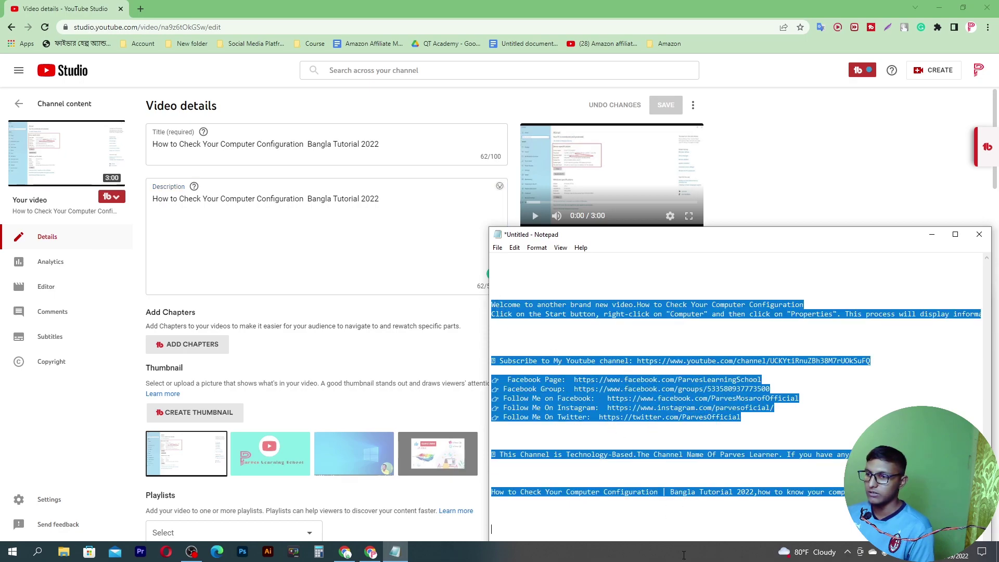
drag(491, 528, 492, 464)
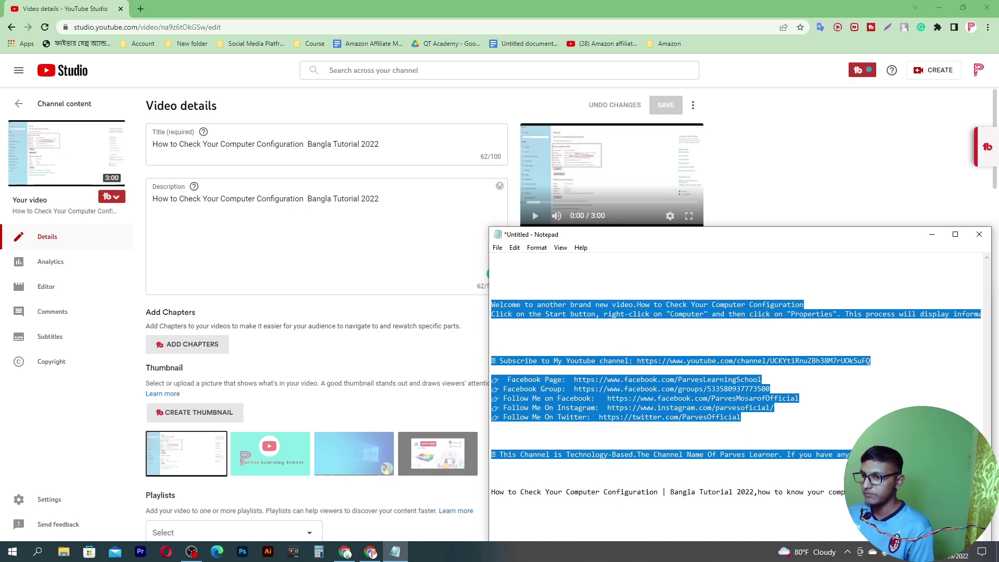
right_click(842, 462)
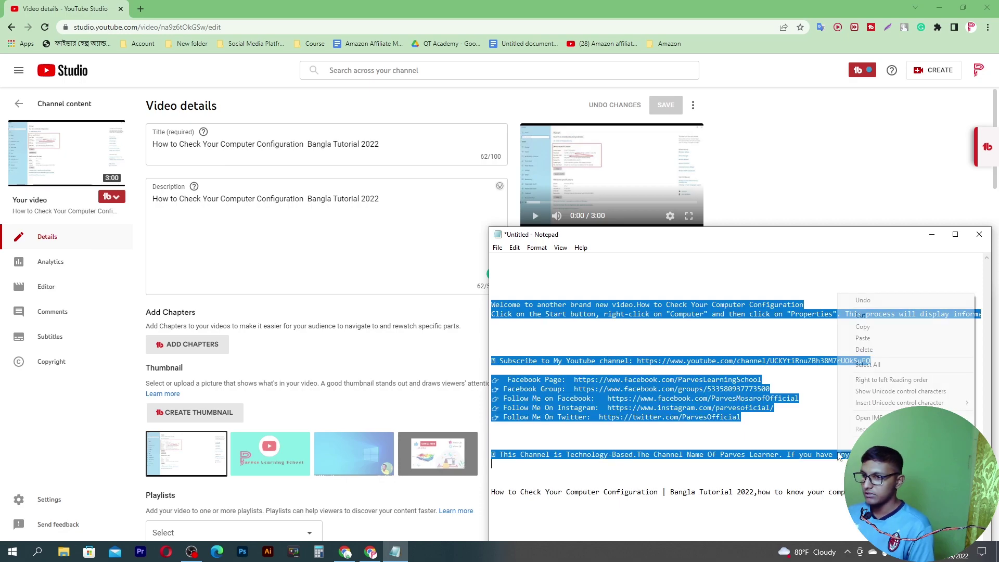
click(868, 316)
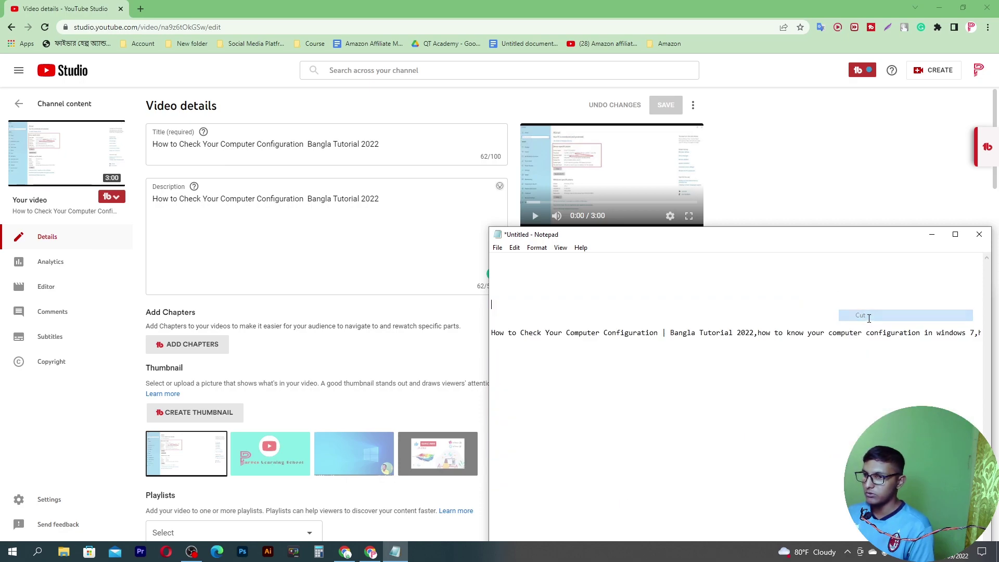
click(391, 195)
Paste the welcome text, social links and channel info below the title, then save (959/5000).
click(392, 196)
key(Return)
key(Return)
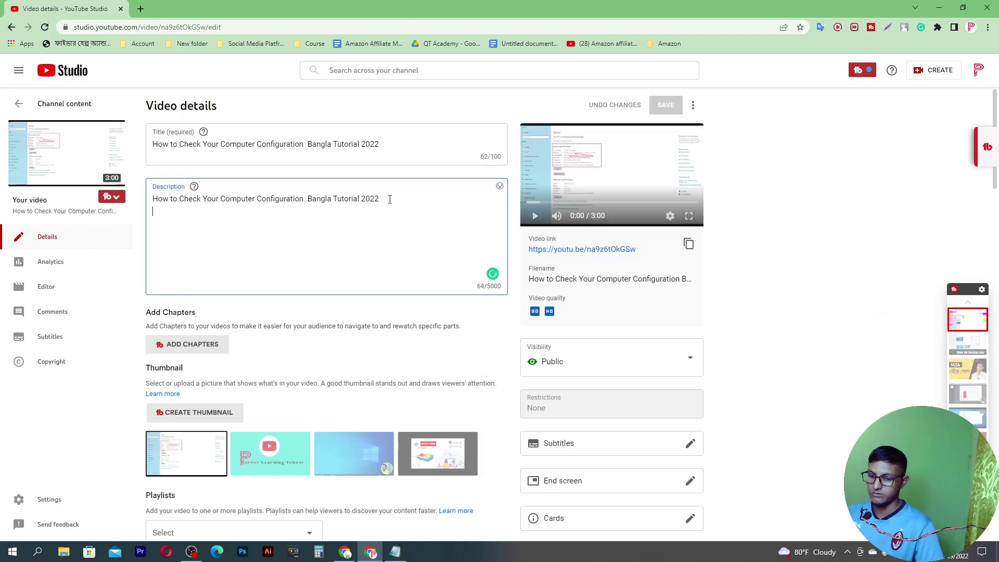
key(ctrl+v)
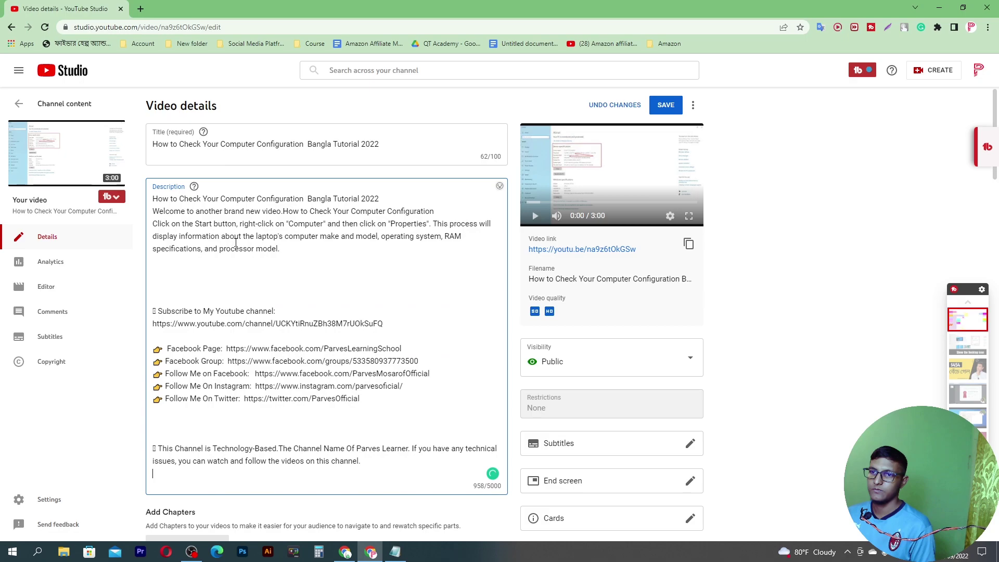
click(391, 199)
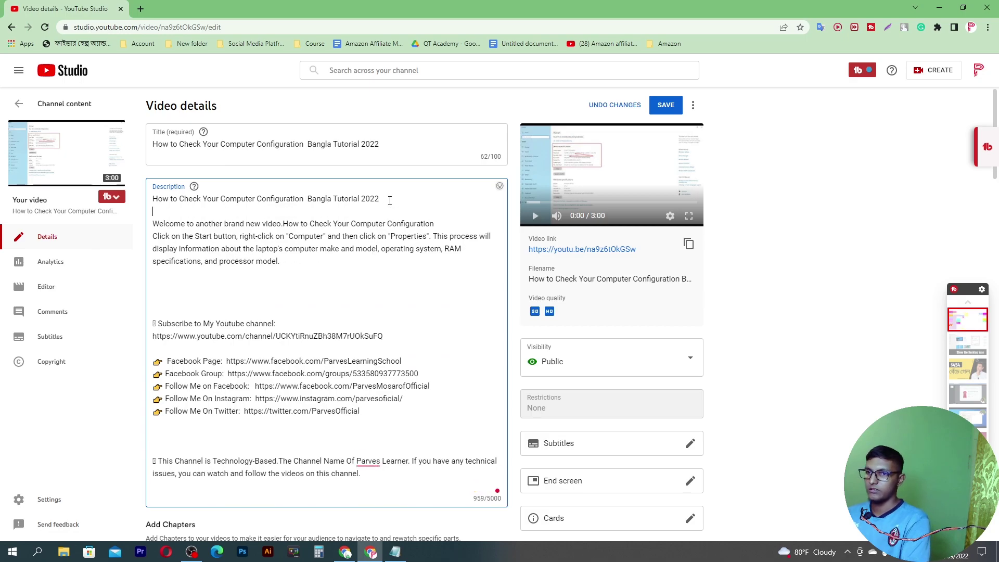
key(Return)
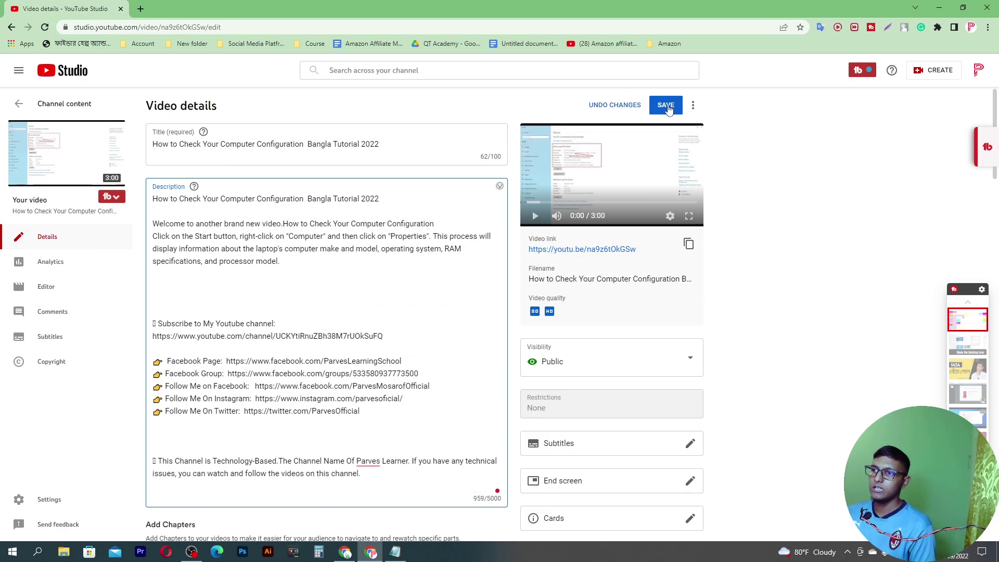
click(667, 106)
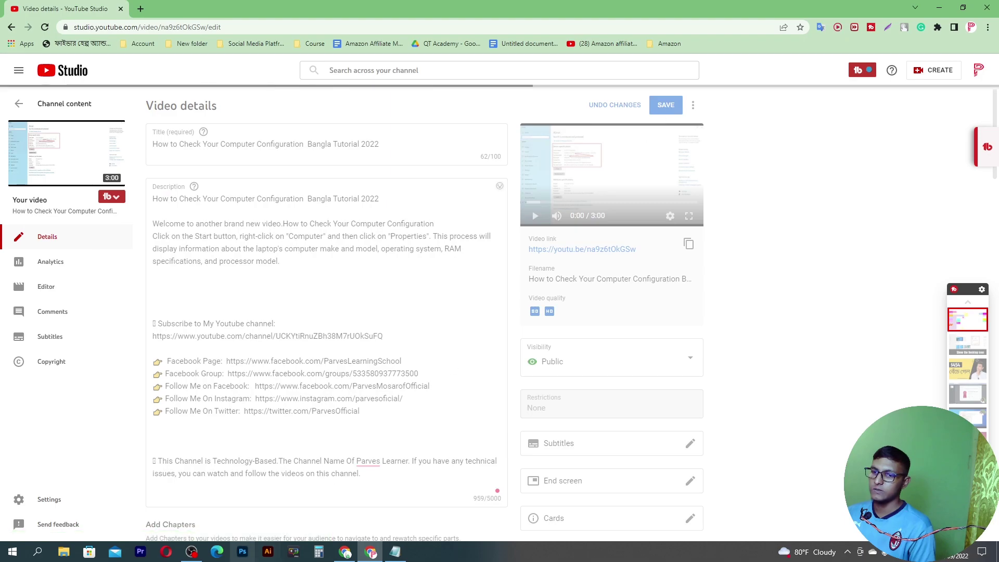
Reload the watch page and read the TubeBuddy SEO score of 20 with no tags listed.
click(370, 552)
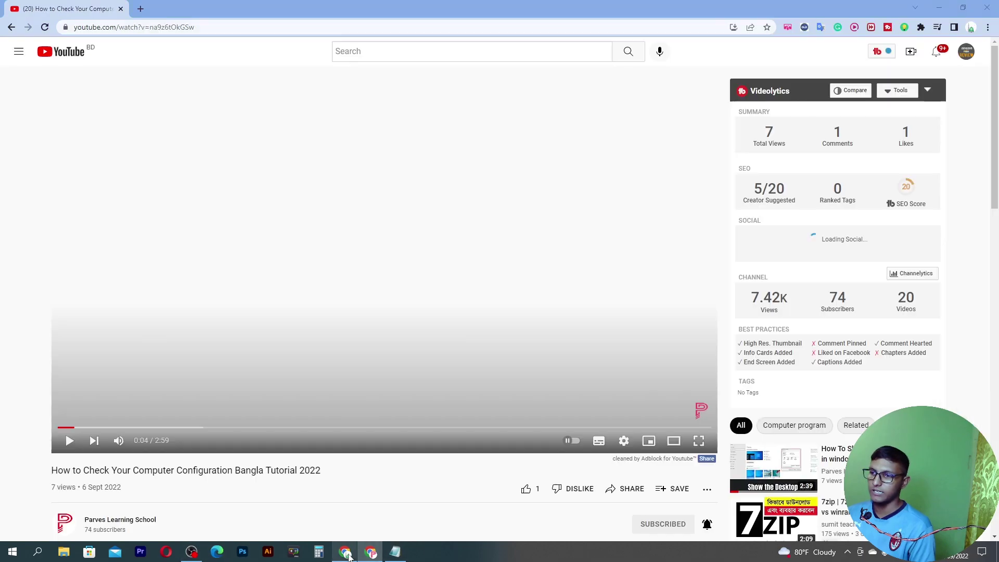
click(70, 441)
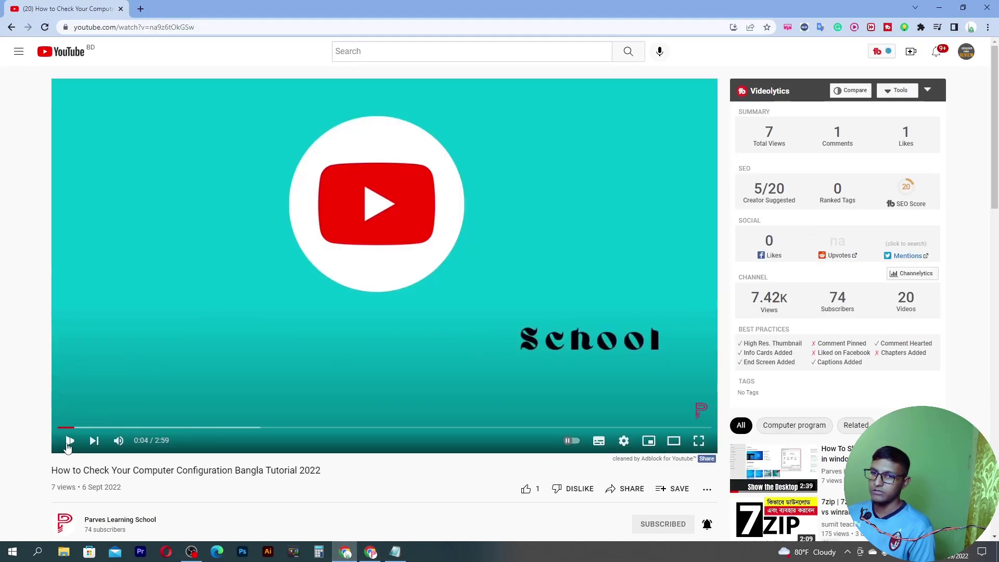
click(70, 441)
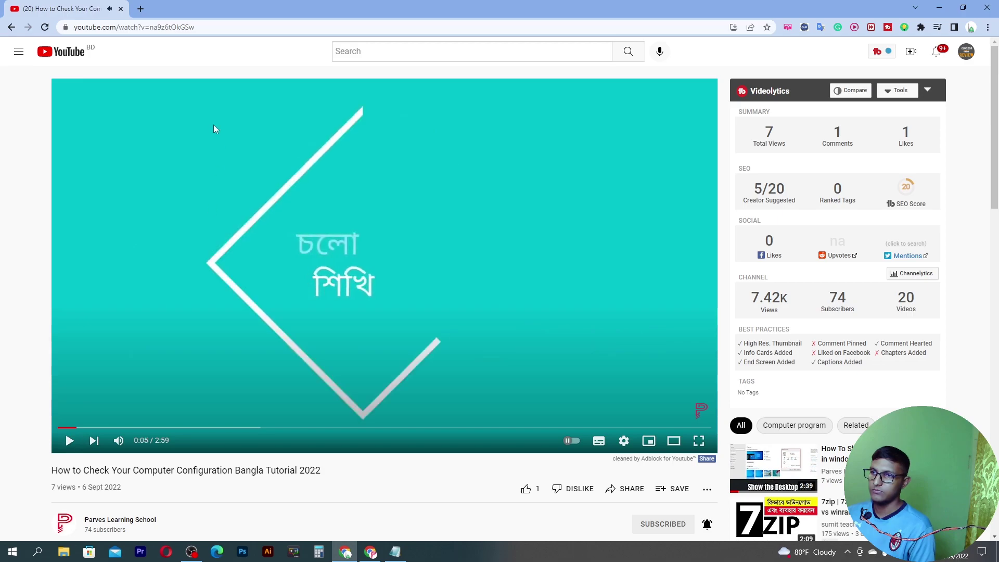
click(46, 27)
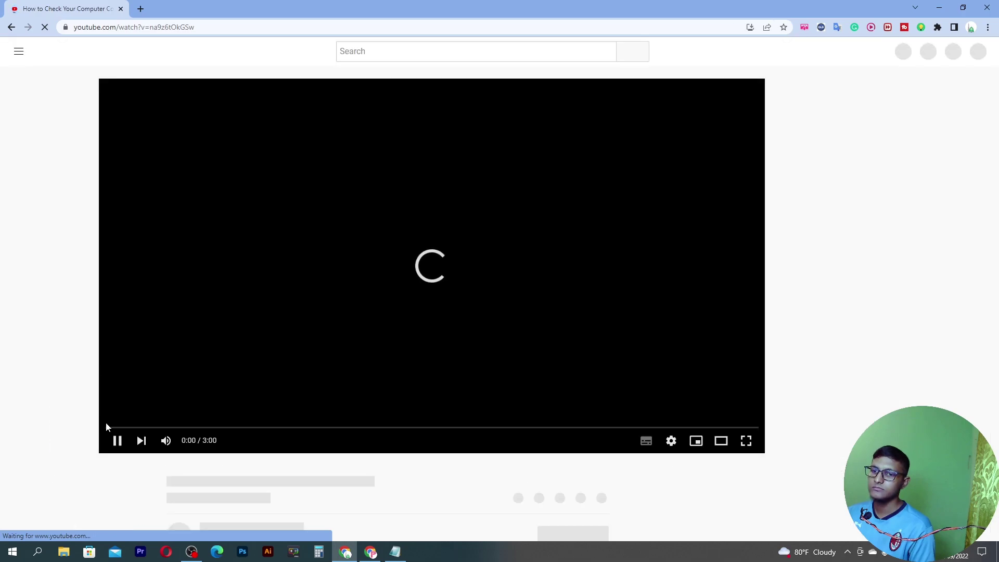
click(117, 441)
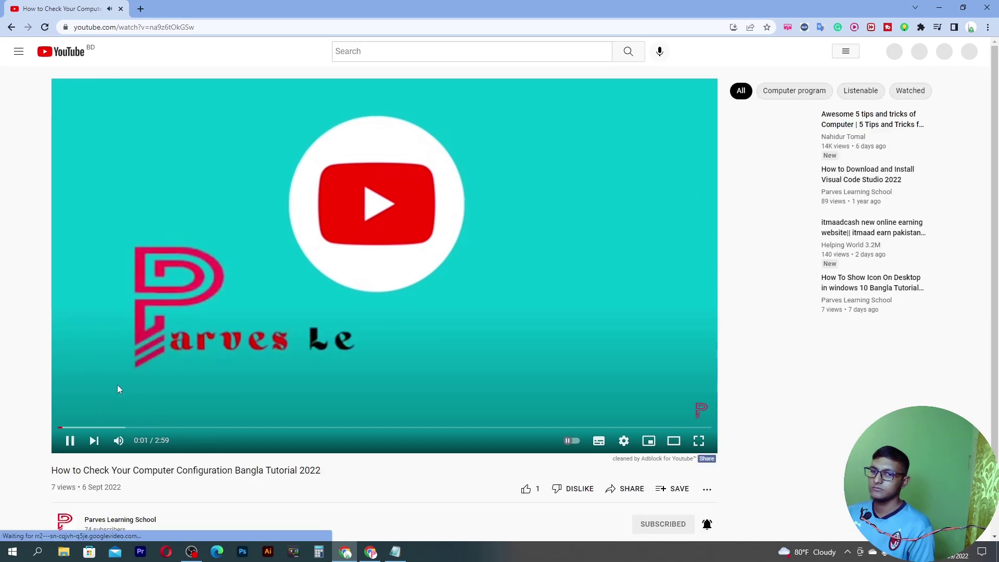
click(69, 442)
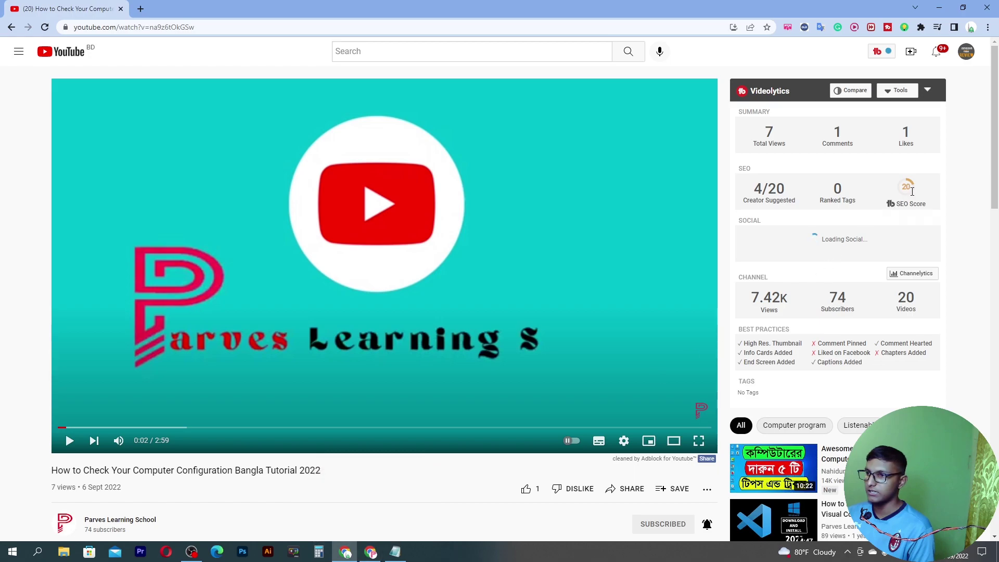
mouse_move(370, 552)
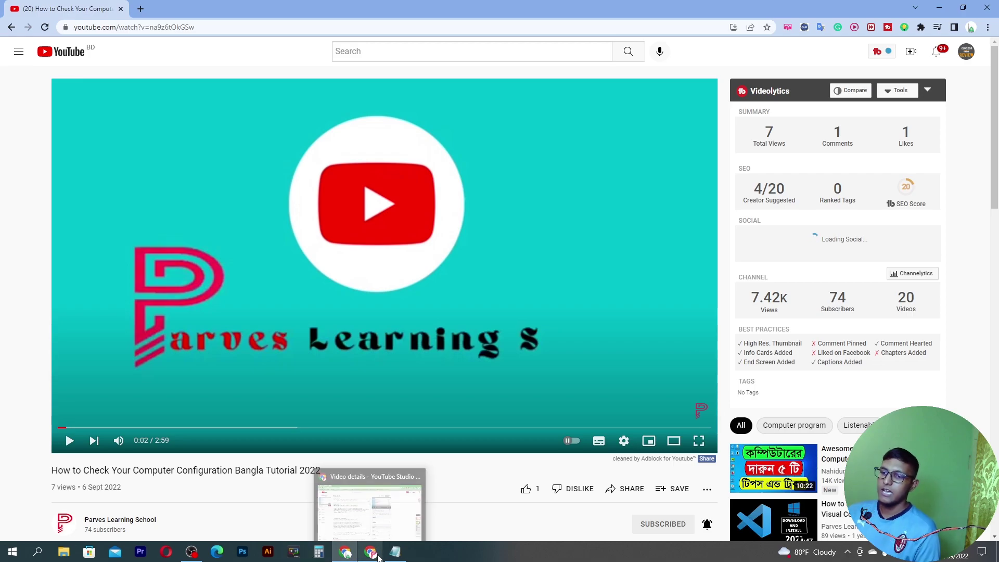
click(372, 553)
Cut the whole comma-separated tags line out of Notepad, leaving the note empty.
click(395, 552)
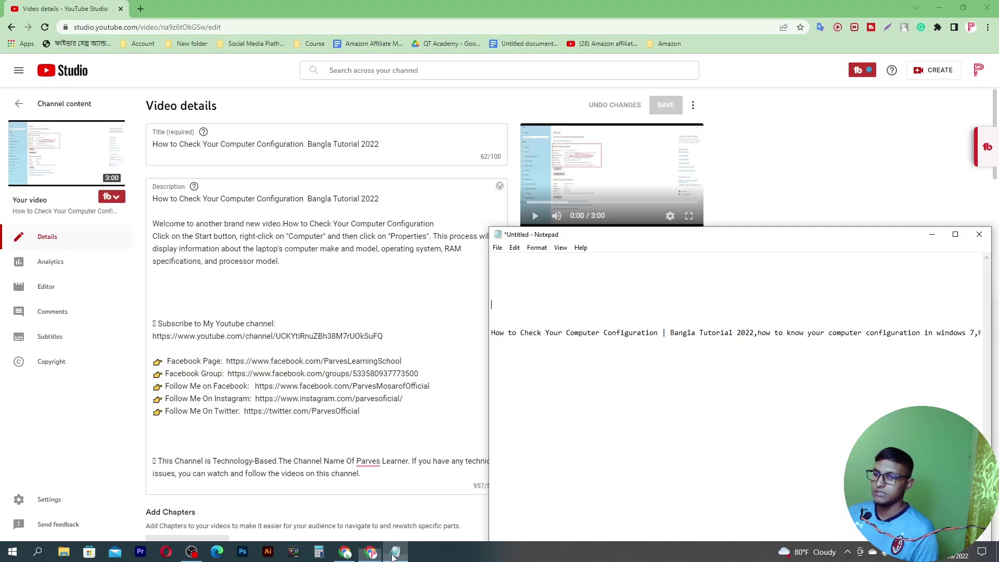
click(494, 334)
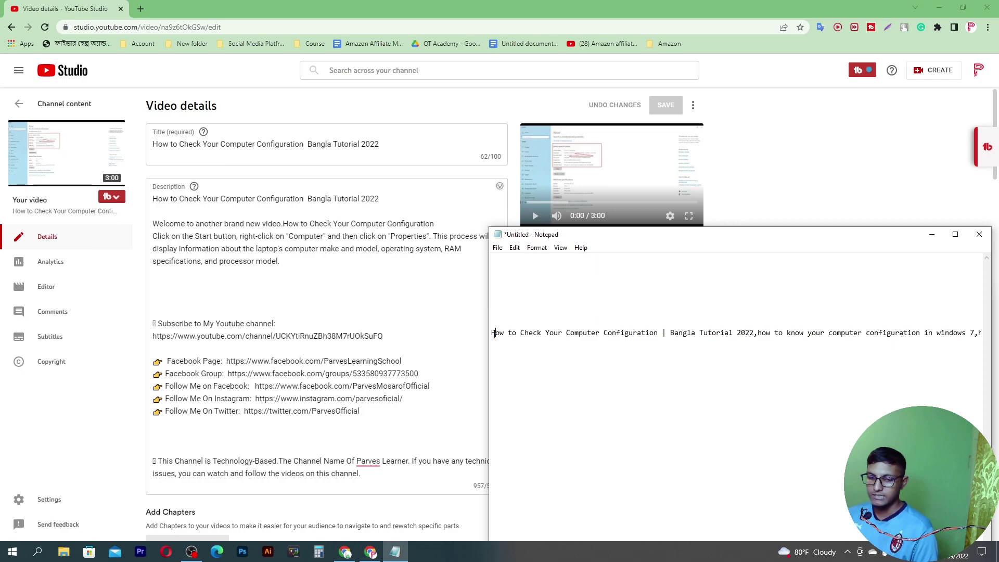
drag(495, 334, 748, 350)
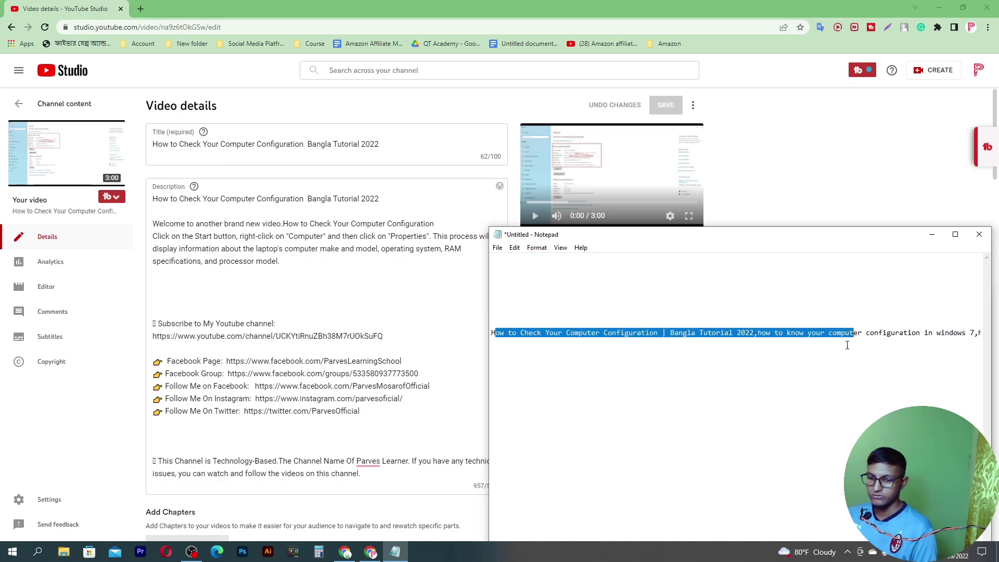
key(ctrl+x)
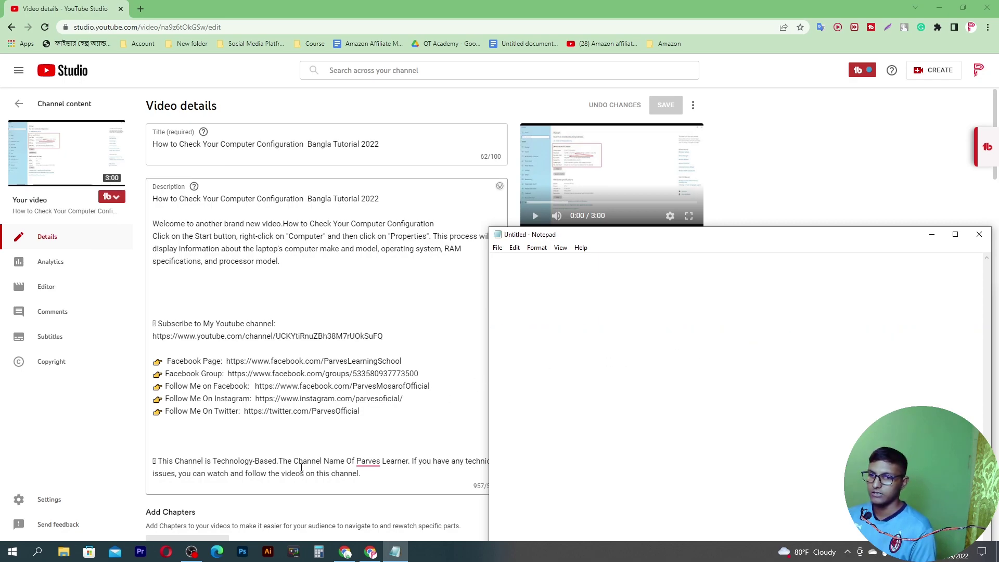
click(251, 479)
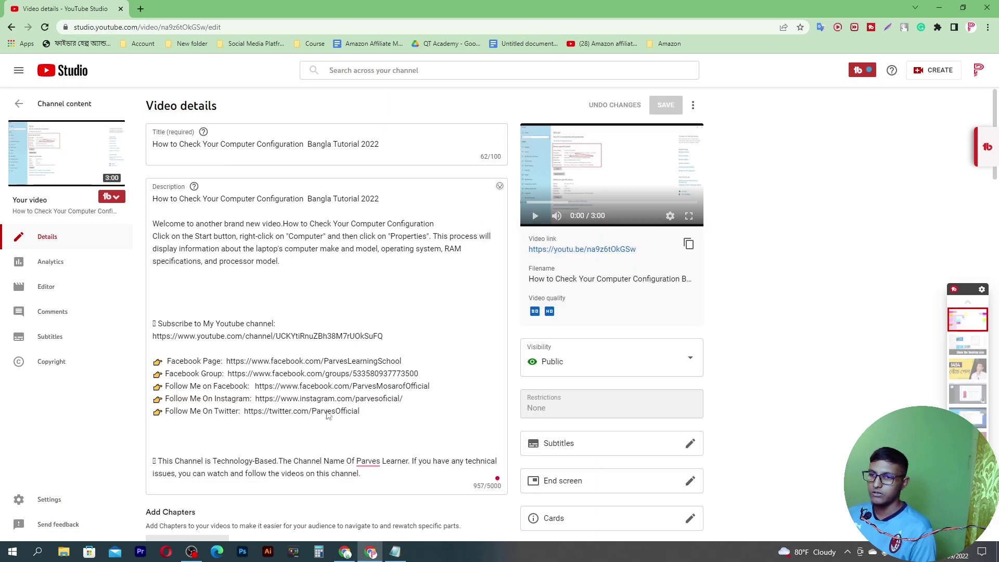
scroll(328, 415, down, 10)
scroll(390, 384, down, 5)
scroll(364, 364, down, 3)
scroll(335, 350, up, 3)
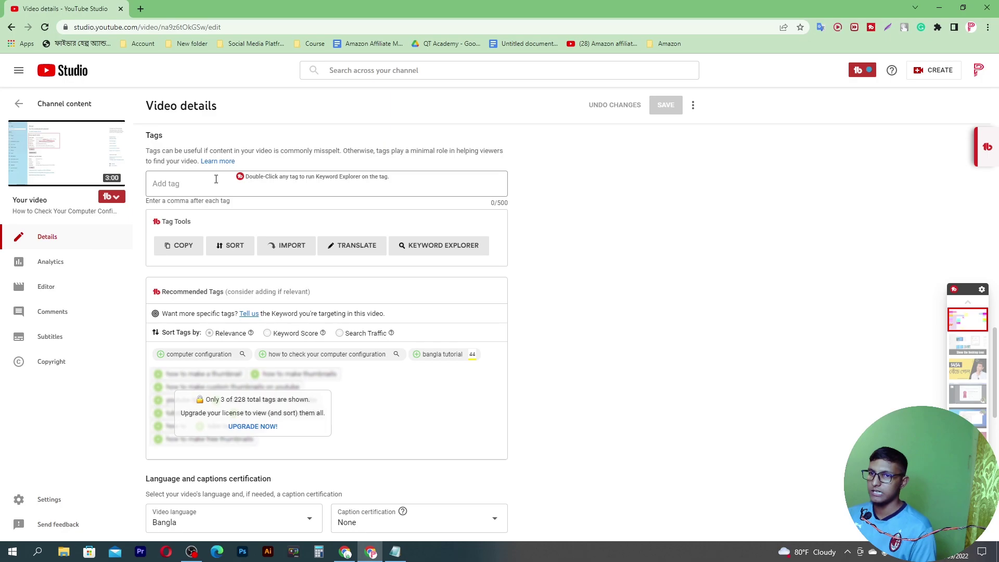
Paste the tag list, 'computer configuration' through 'computer specification', into Tags (498/500).
click(180, 191)
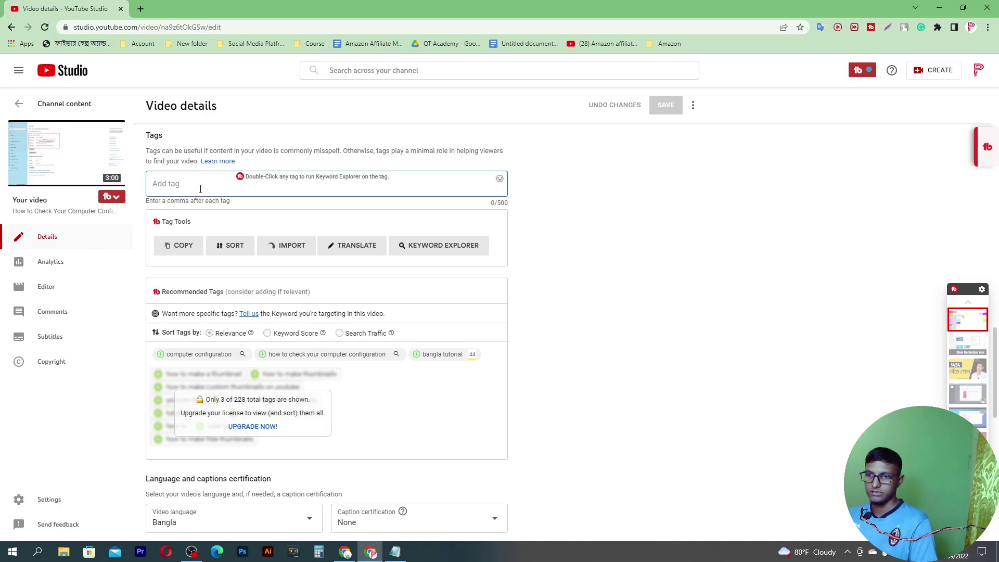
key(ctrl+v)
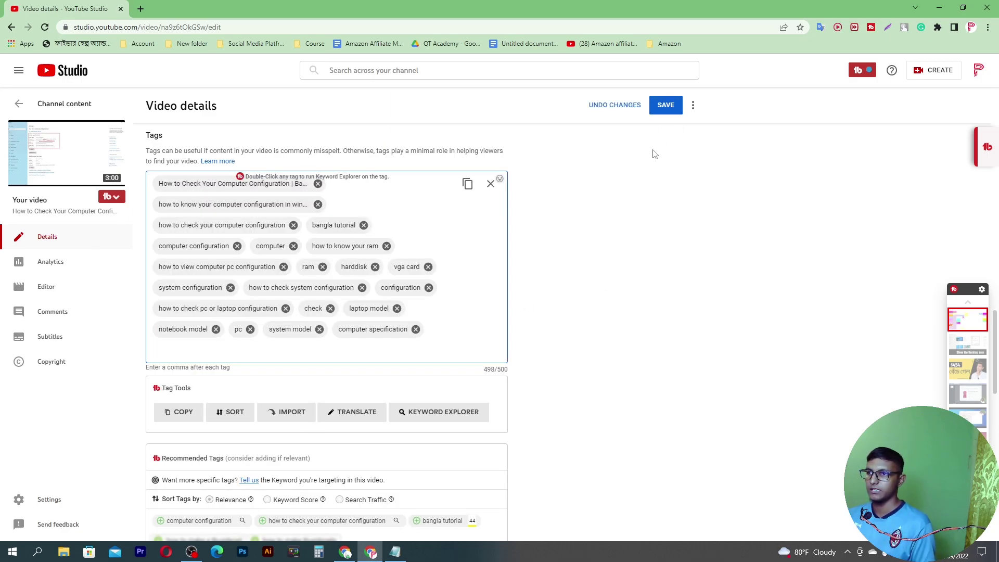
scroll(654, 156, up, 6)
scroll(658, 135, up, 5)
scroll(583, 238, down, 10)
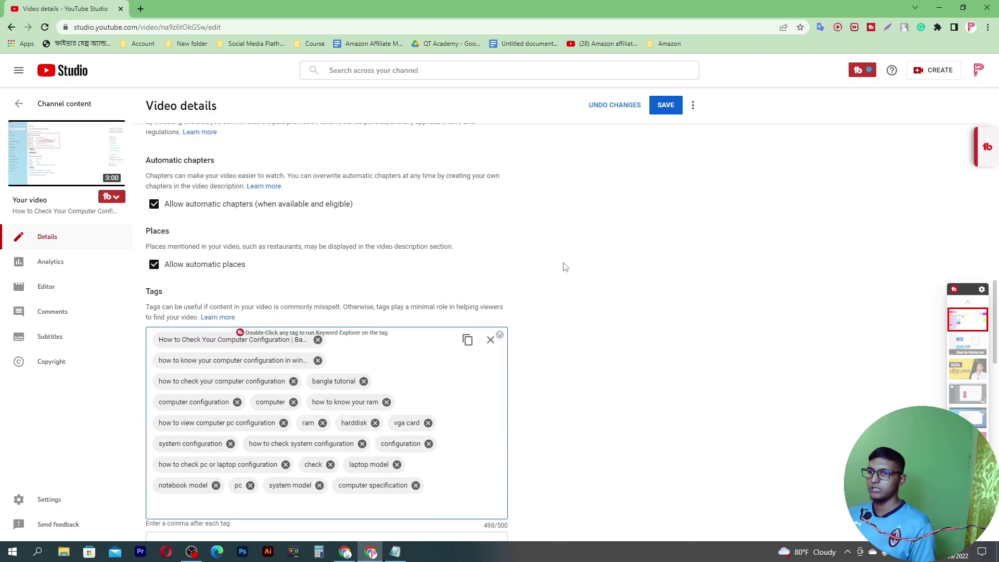
scroll(564, 266, down, 5)
scroll(358, 183, up, 4)
scroll(358, 183, up, 10)
scroll(346, 189, up, 2)
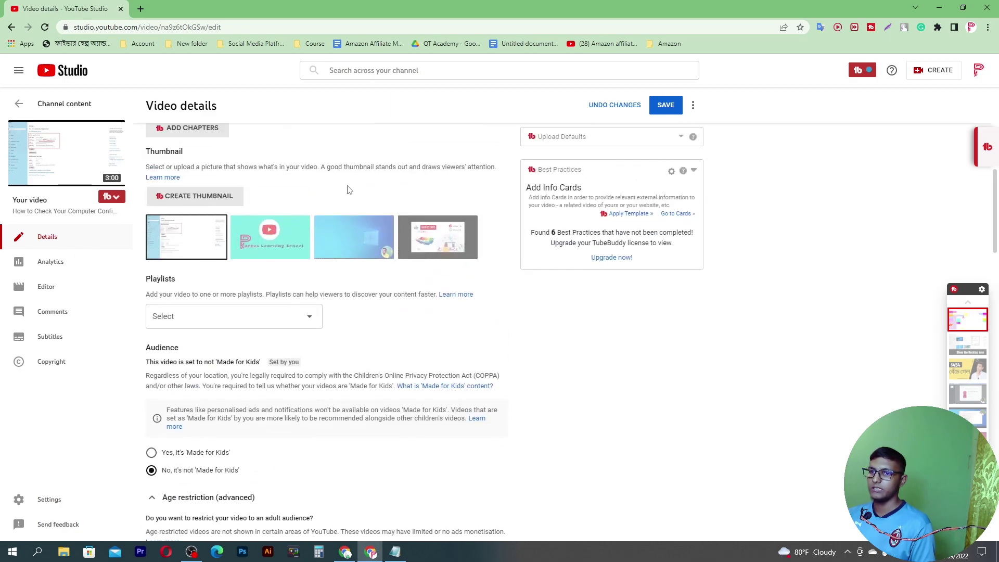
scroll(330, 241, down, 1)
scroll(329, 239, up, 5)
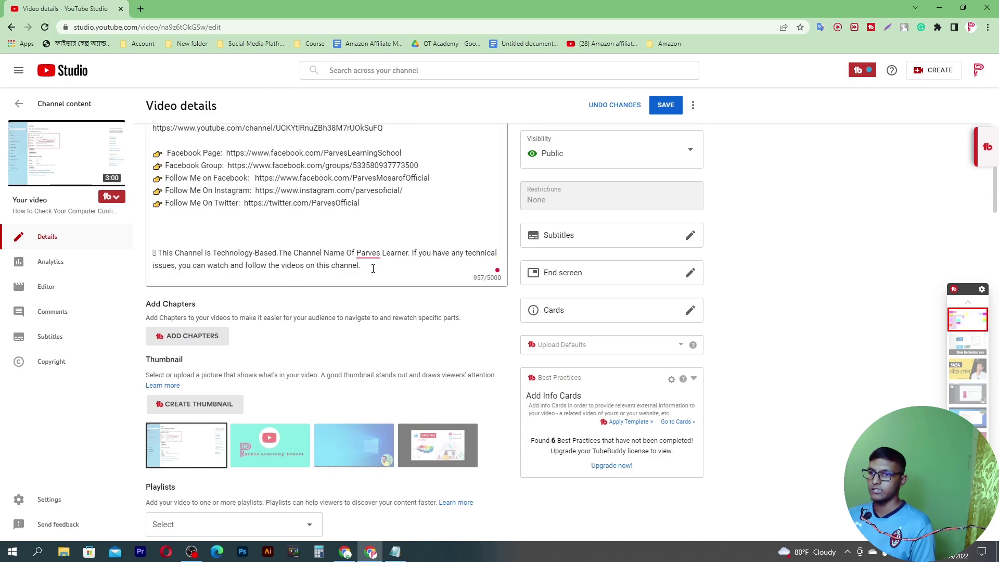
Add blank lines and a dotted separator line at the end of the description.
key(Return)
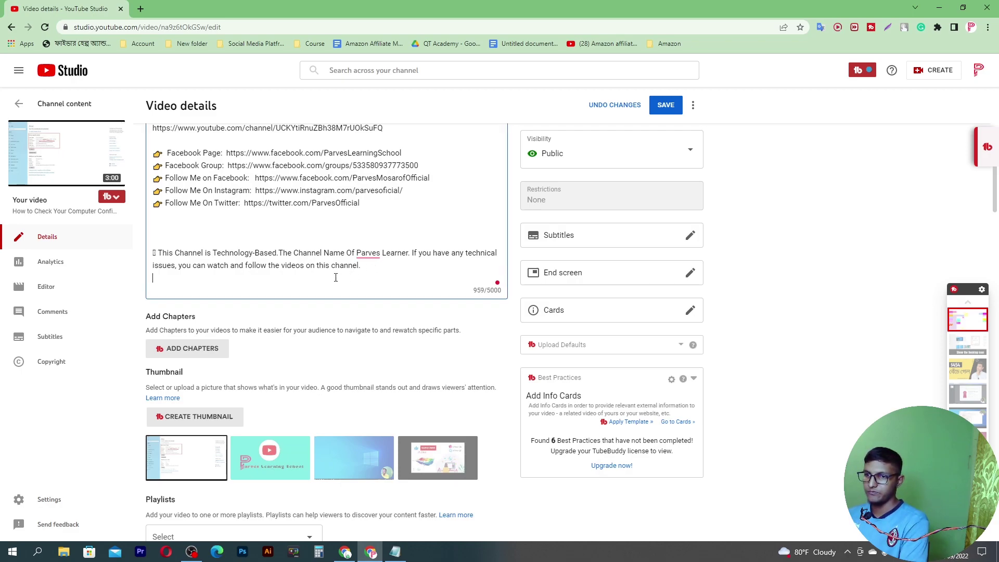
key(Return)
key(Return)
key(Return)
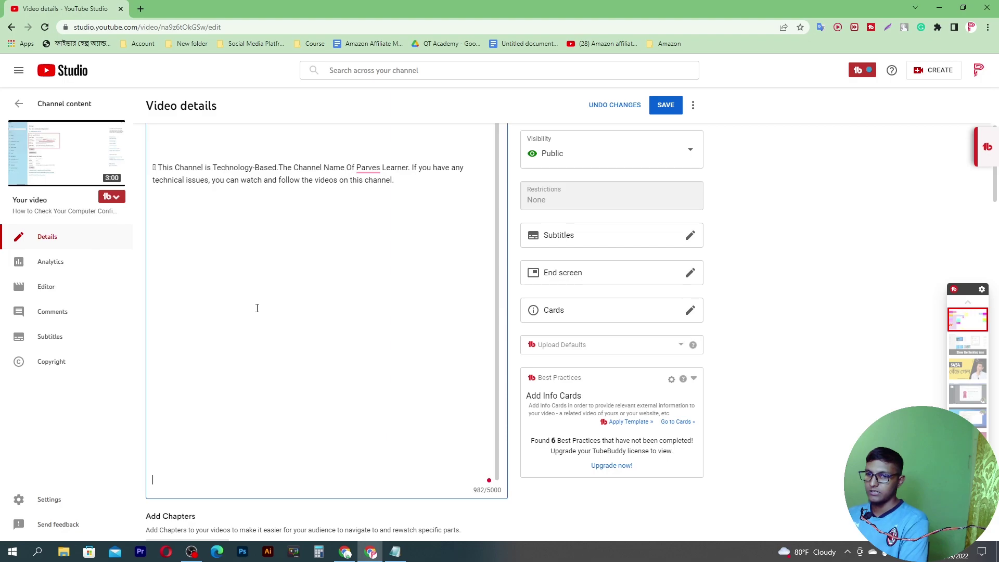
key(BackSpace)
key(BackSpace)
key(BackSpace)
key(BackSpace)
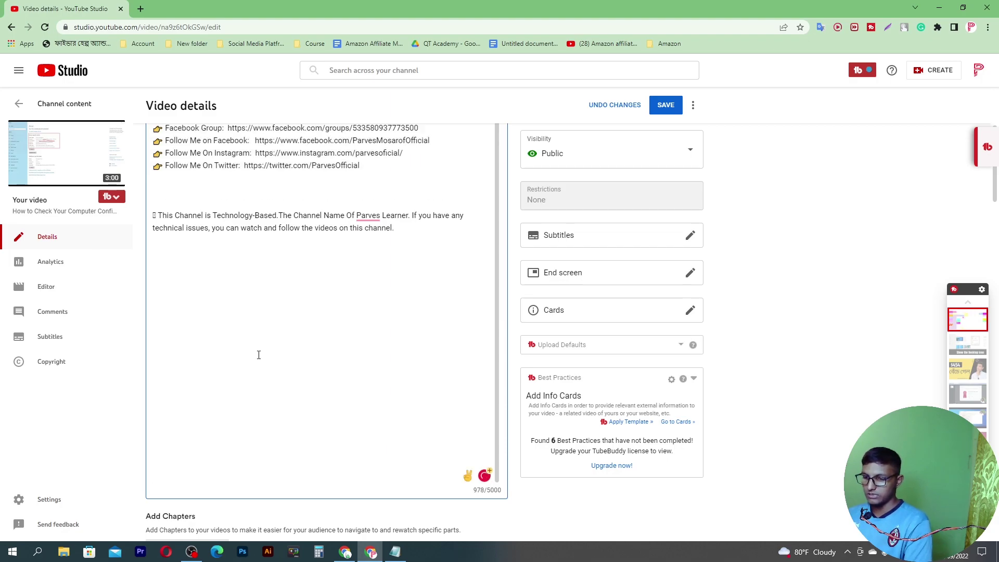
key(Return)
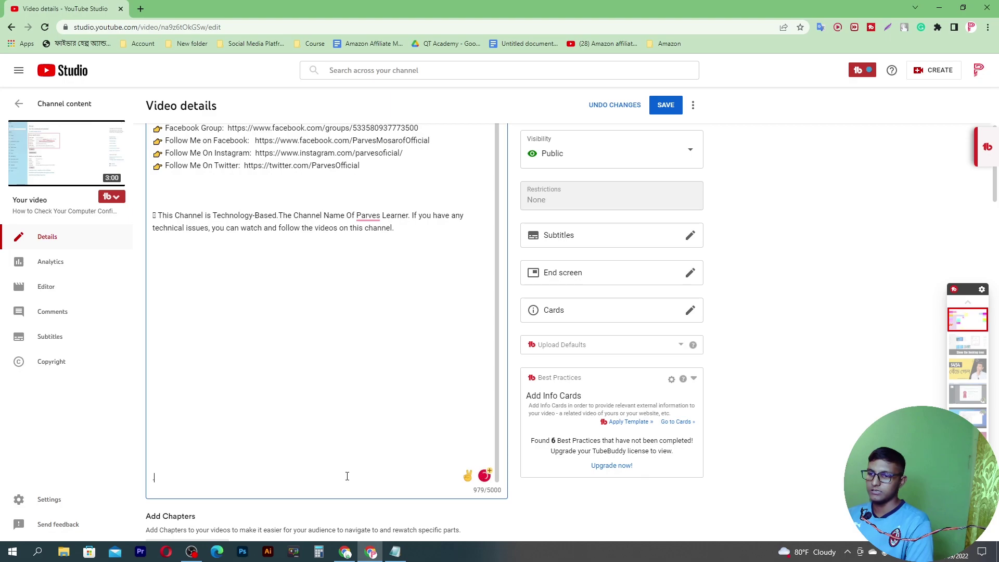
key(ctrl+v)
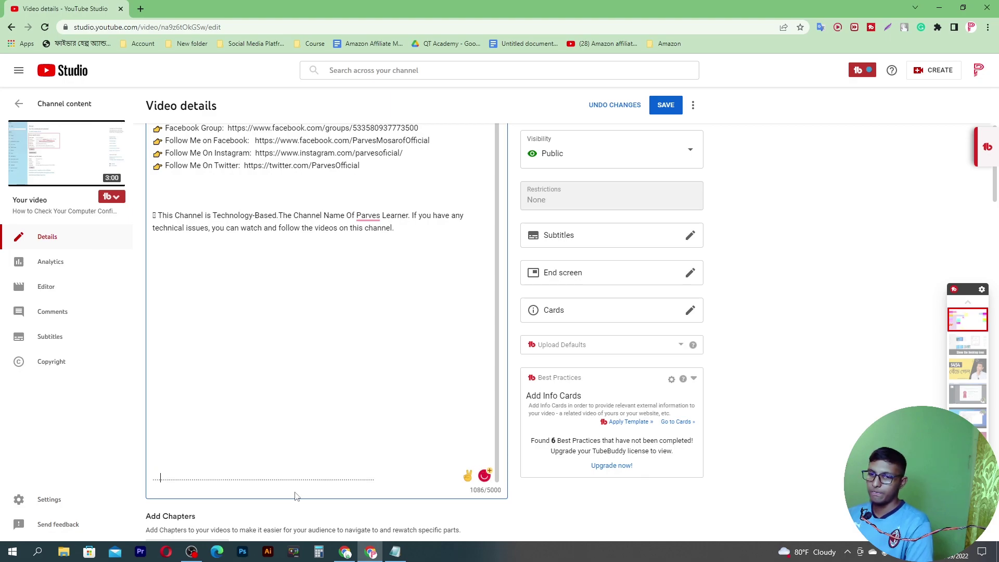
text(.....)
text(....)
text(.......)
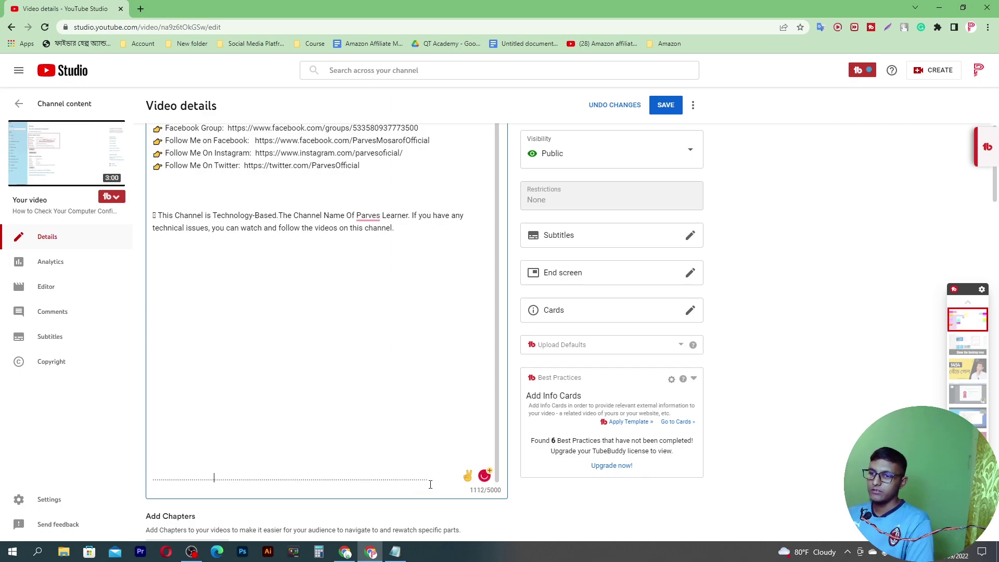
text(.......)
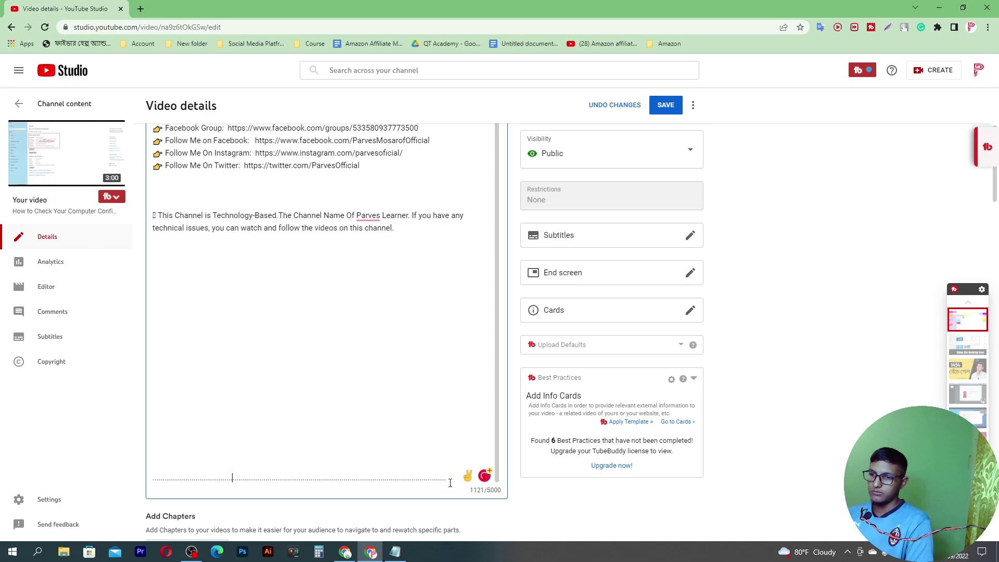
text(.........)
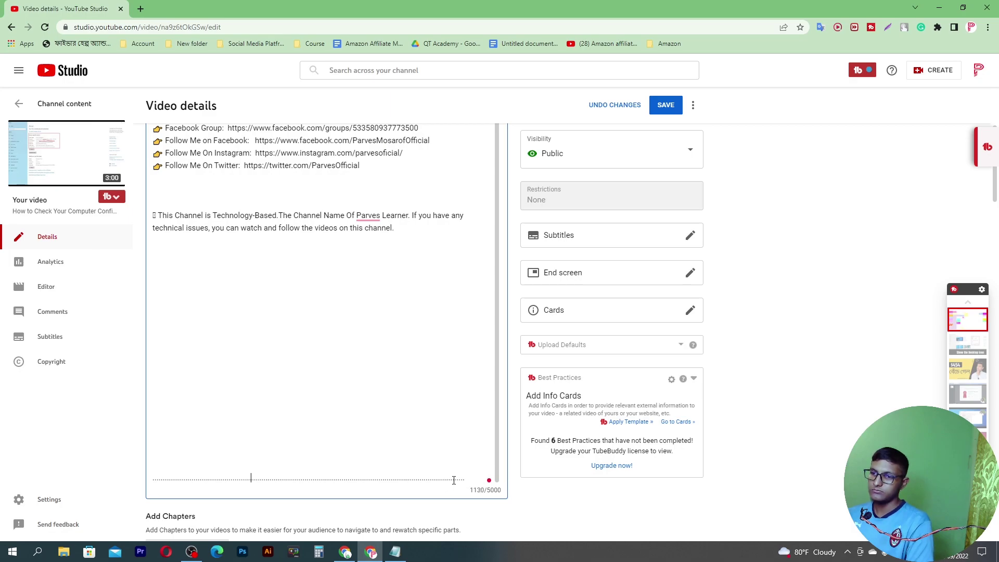
Paste the keyword list below the separator and save the video details (1612/5000).
click(472, 481)
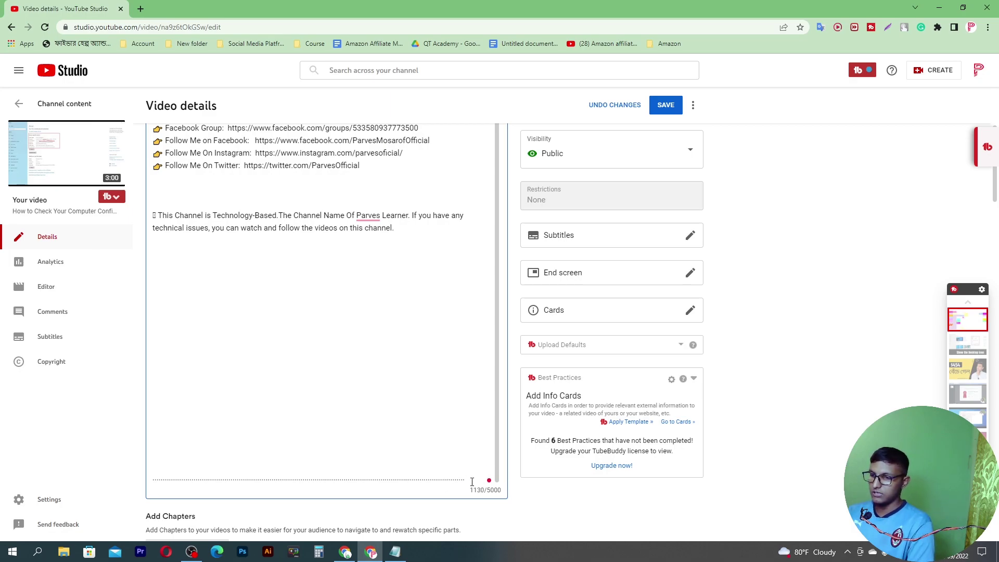
key(Return)
key(Return)
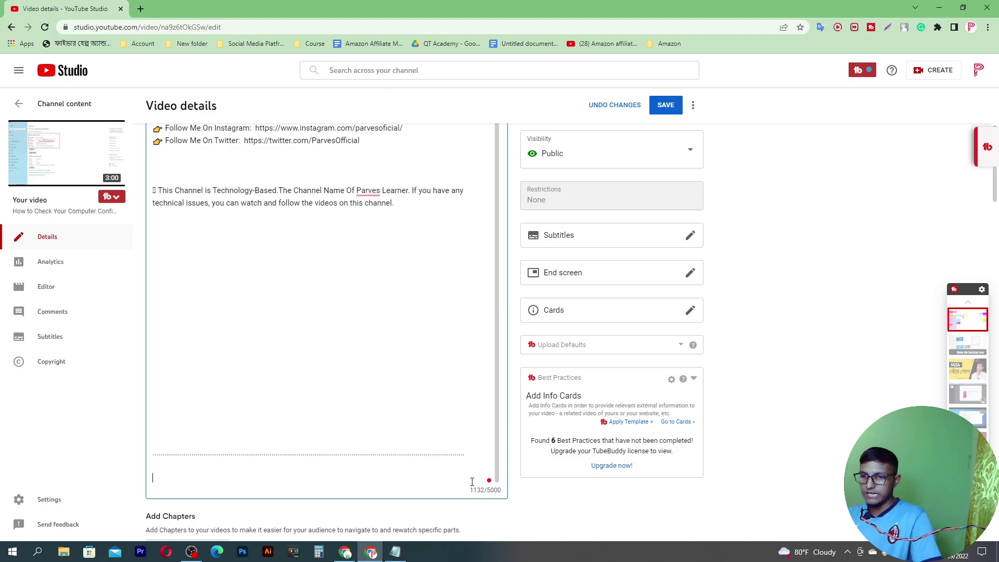
key(ctrl+v)
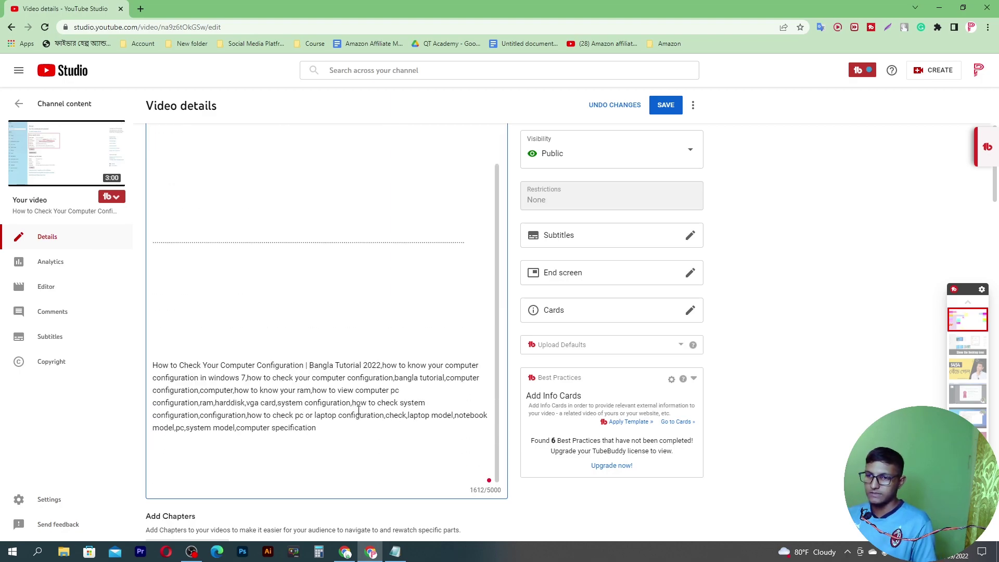
scroll(408, 230, up, 2)
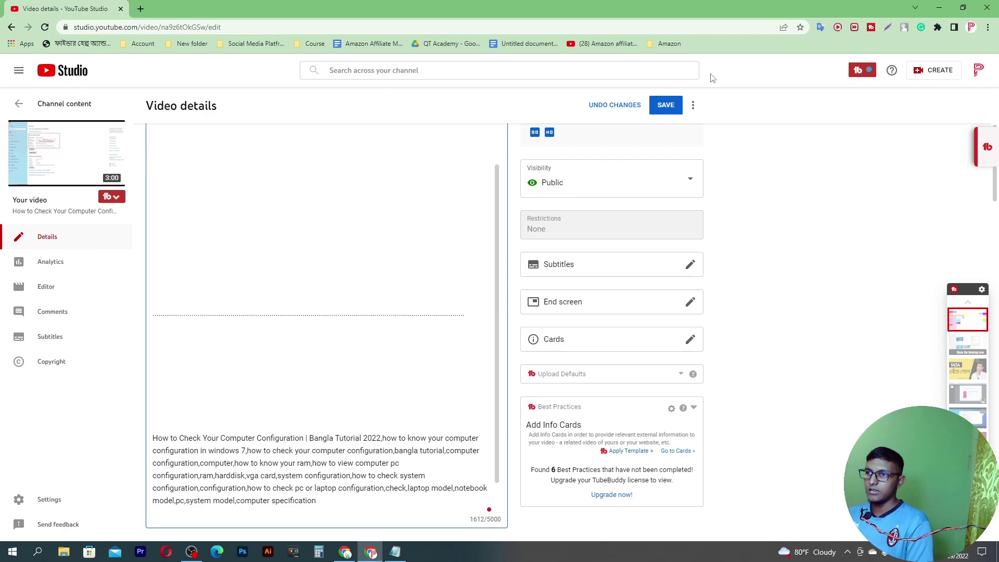
click(672, 105)
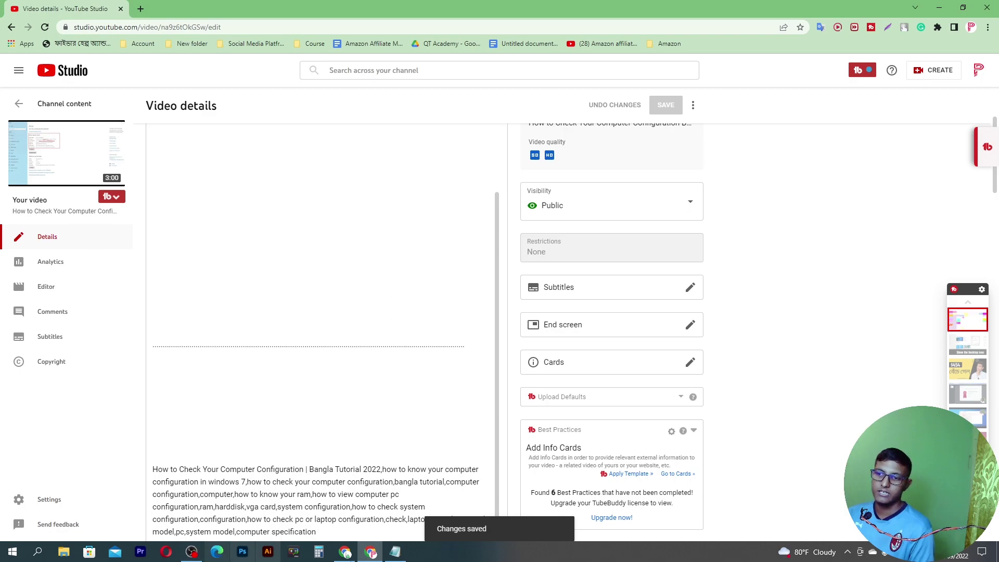
Reload the watch page and confirm the SEO score now reads 100 with tags listed.
click(348, 553)
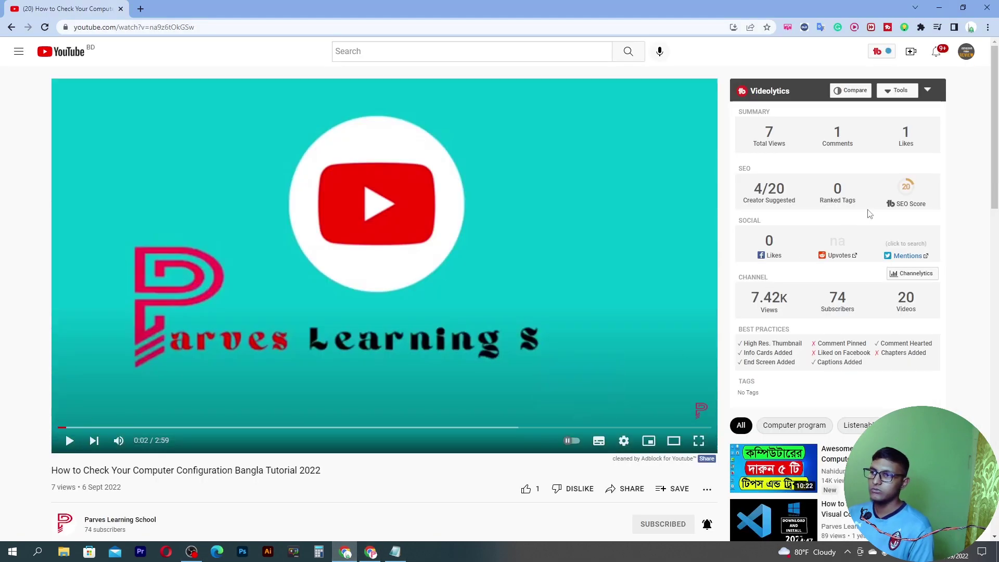
click(44, 28)
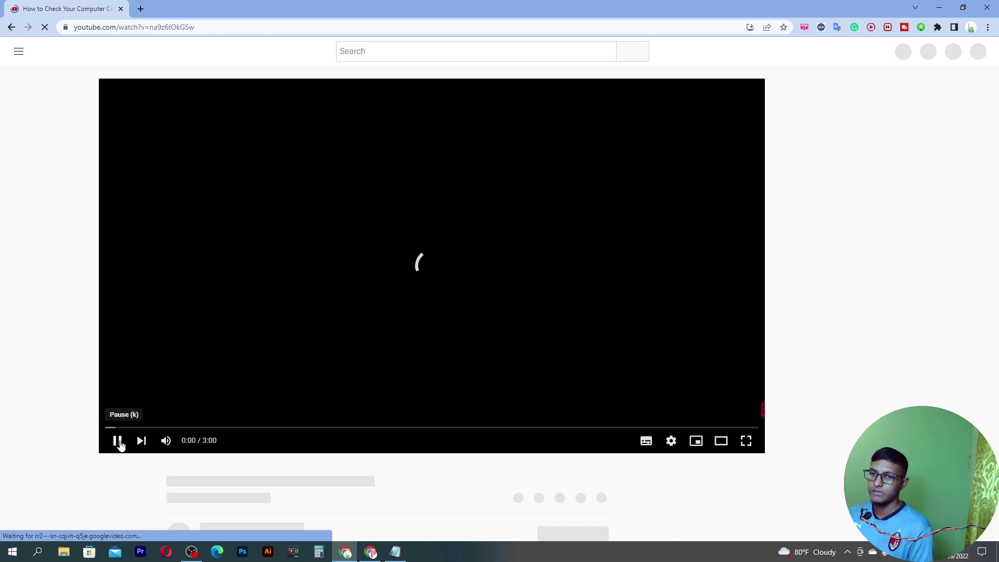
click(117, 441)
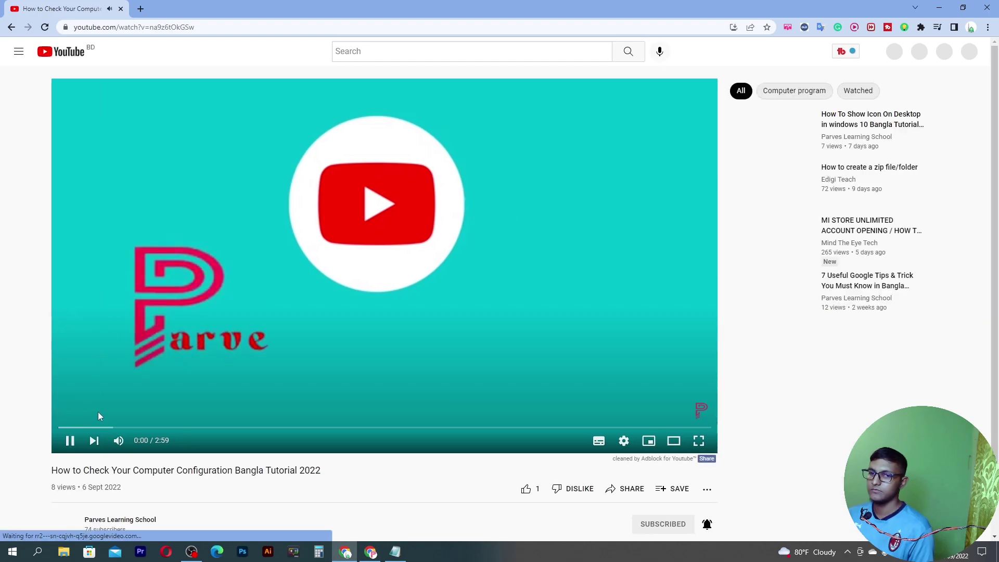
click(71, 445)
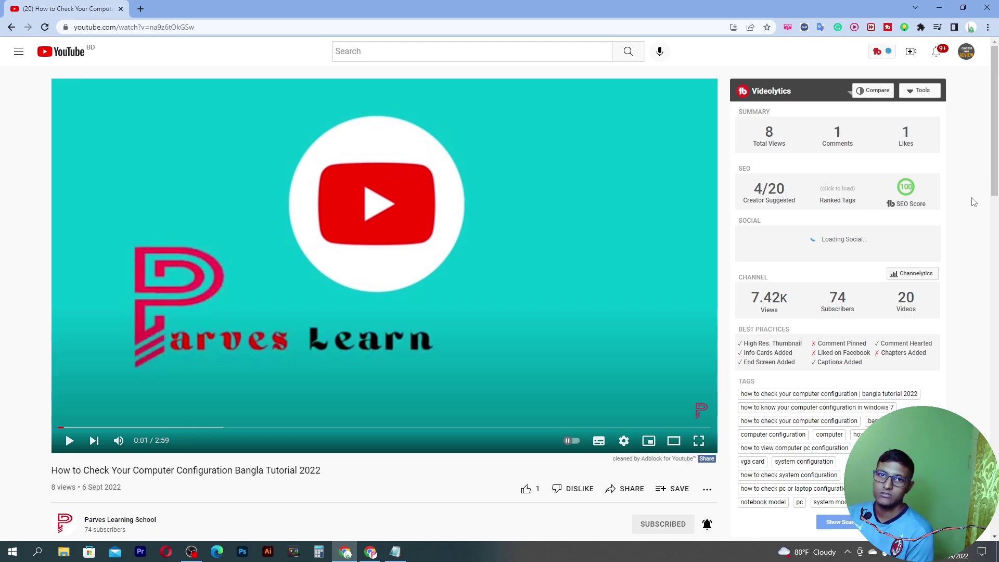
scroll(973, 204, down, 3)
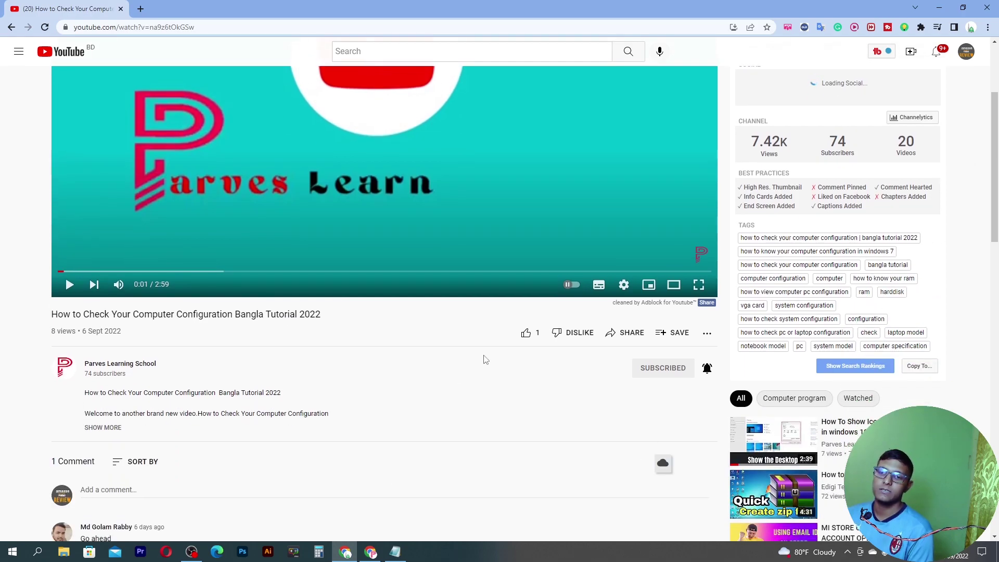
scroll(484, 359, up, 2)
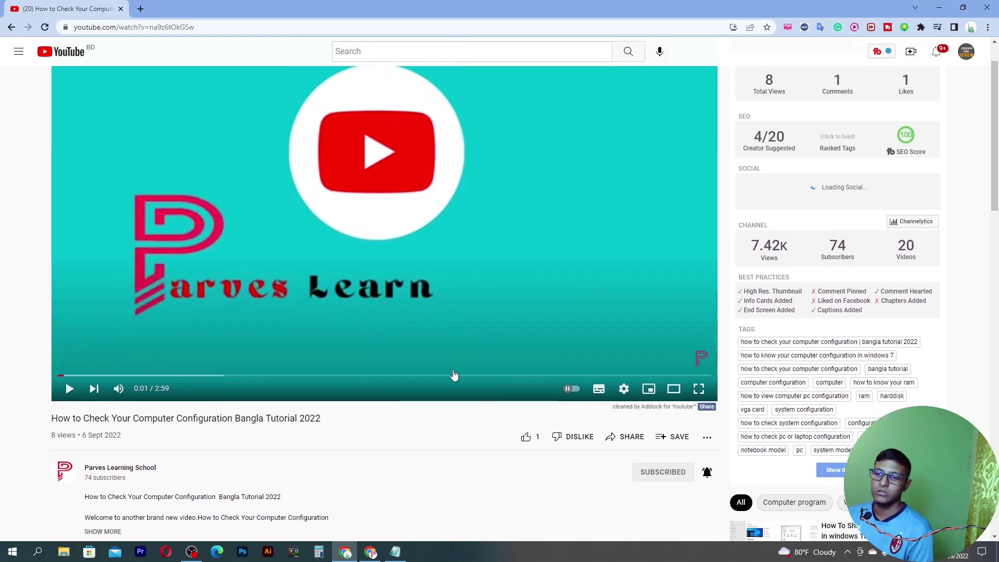